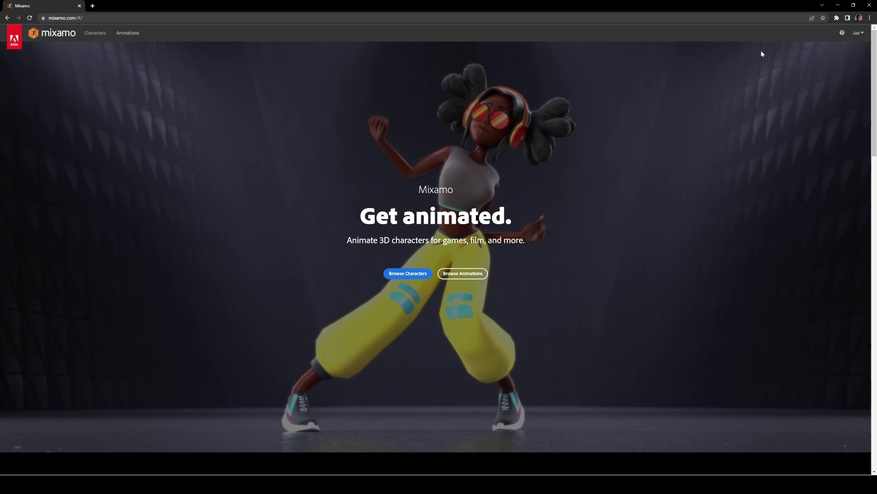
Switch the Mixamo working character to Alien Soldier.
click(410, 273)
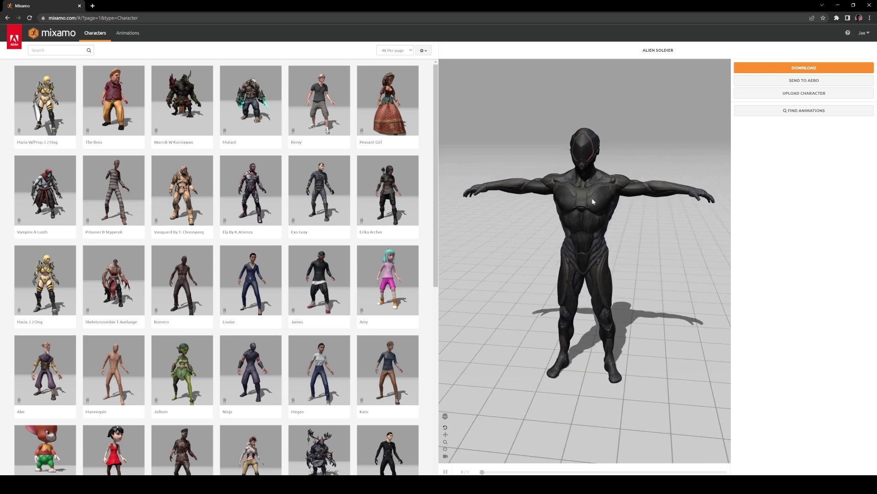
drag(436, 222, 429, 387)
click(302, 364)
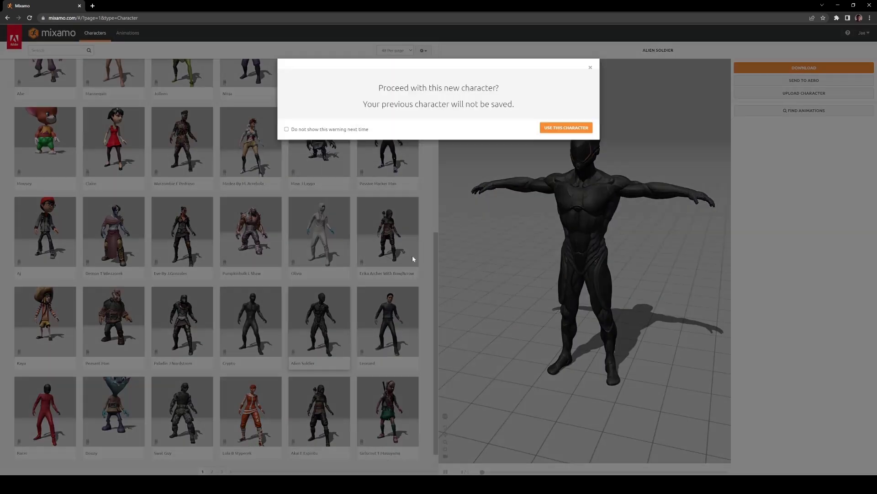
click(563, 129)
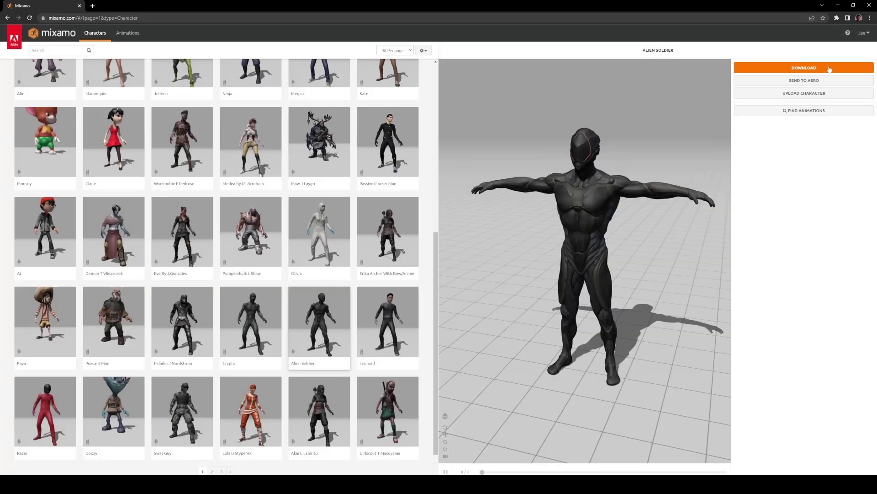
Download Alien Soldier as an FBX in T-pose.
click(804, 67)
click(470, 98)
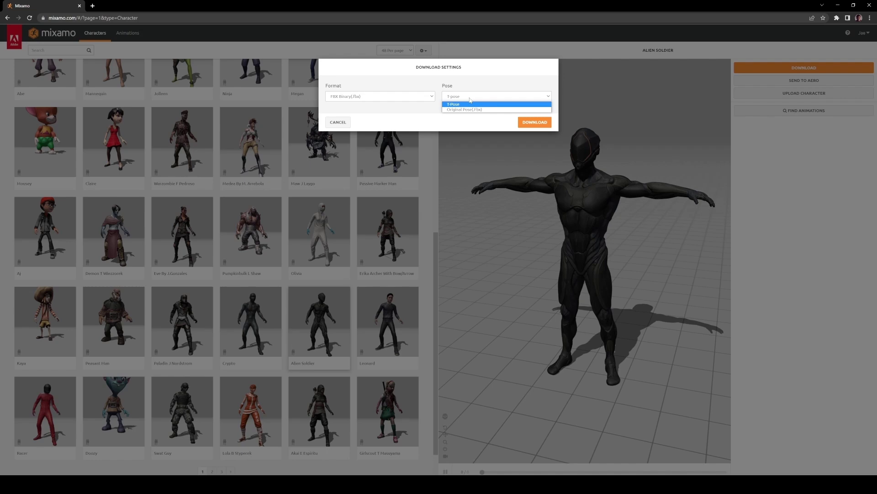
click(471, 104)
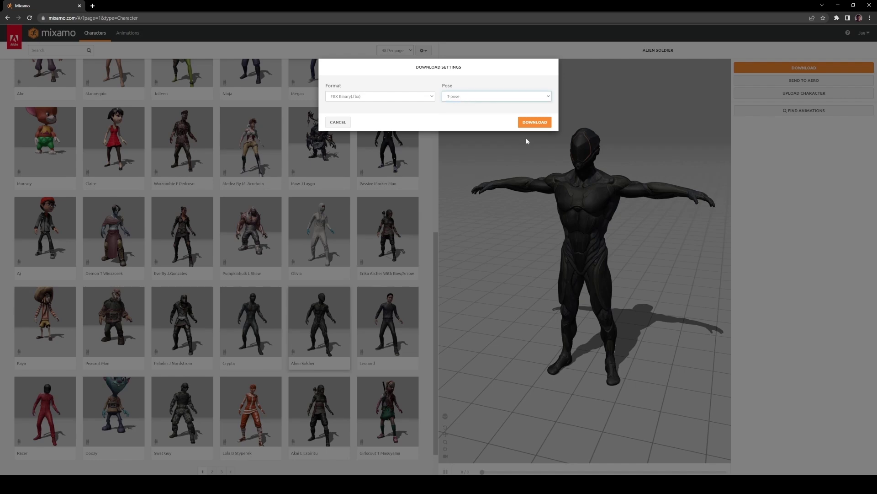
click(534, 124)
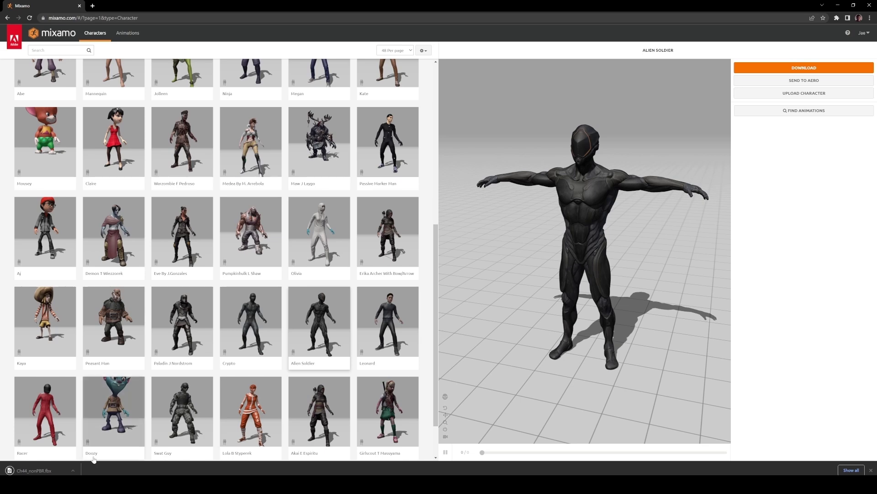
Check that Ch44_nonPBR.fbx landed in the Tutorial folder.
click(32, 470)
drag(455, 54, 429, 147)
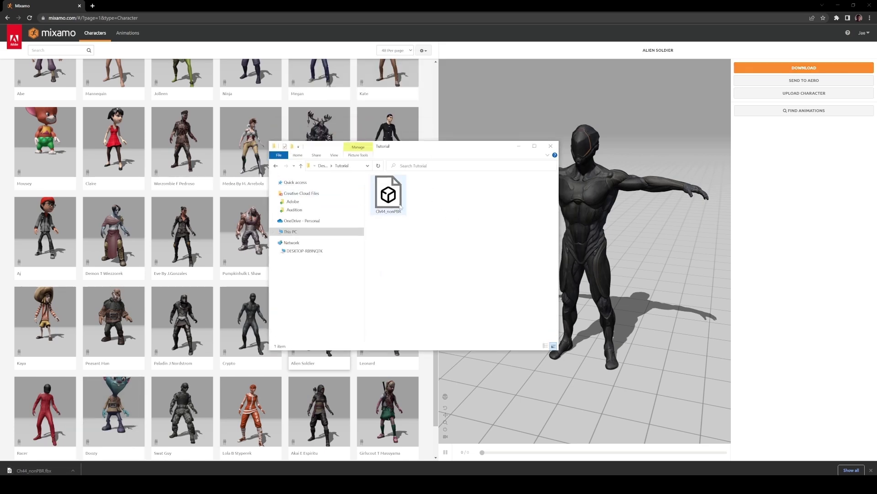
click(519, 148)
drag(435, 231, 441, 69)
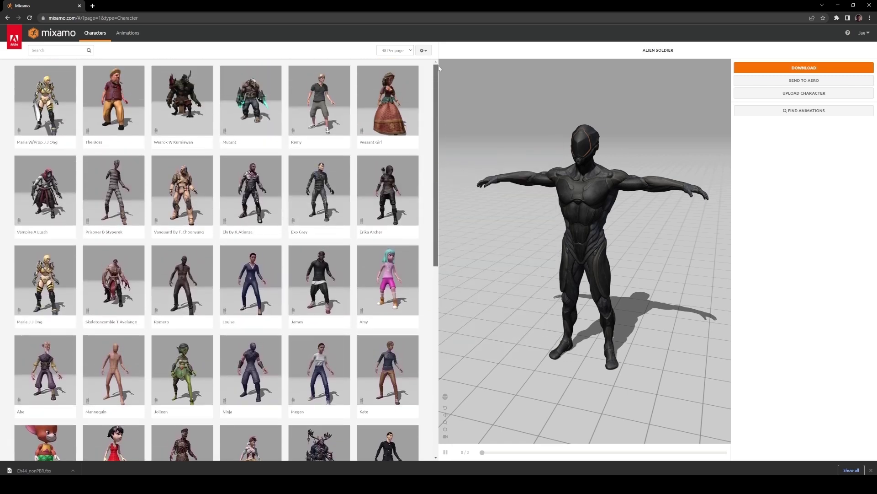
Preview Walk With Rifle from the Basic Shooter Pack, paused at its first frame.
click(126, 34)
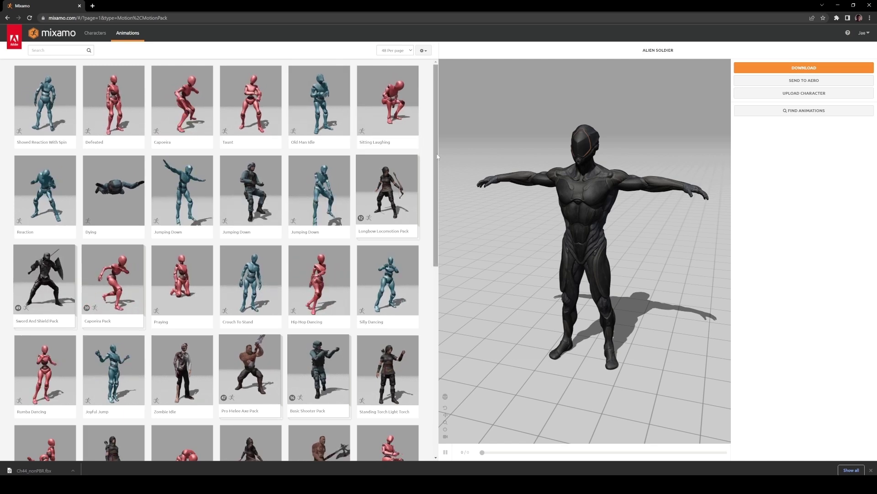
scroll(436, 156, down, 3)
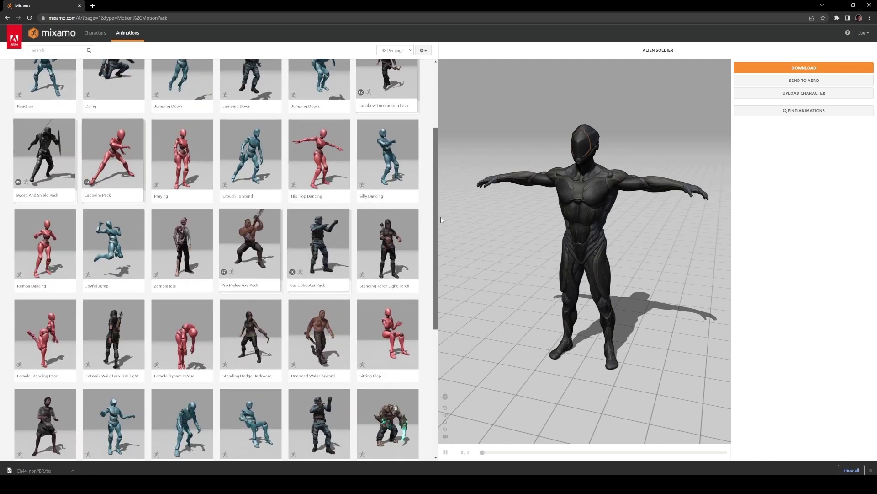
click(346, 279)
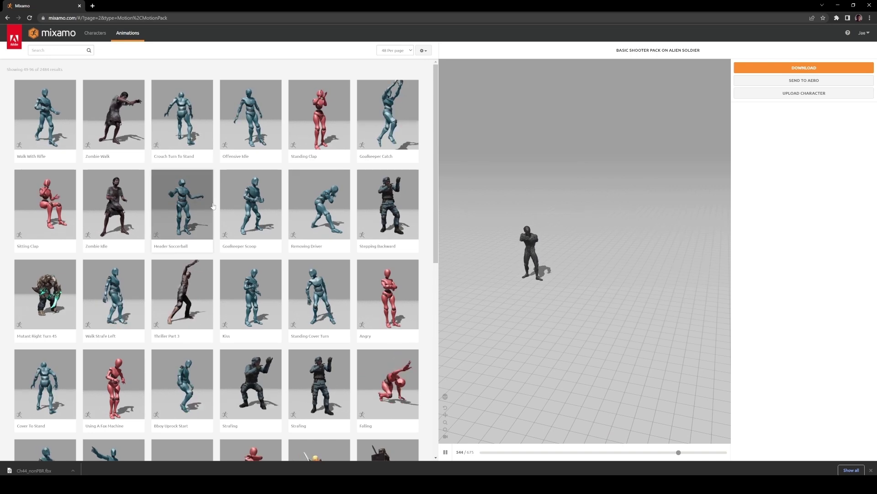
click(59, 121)
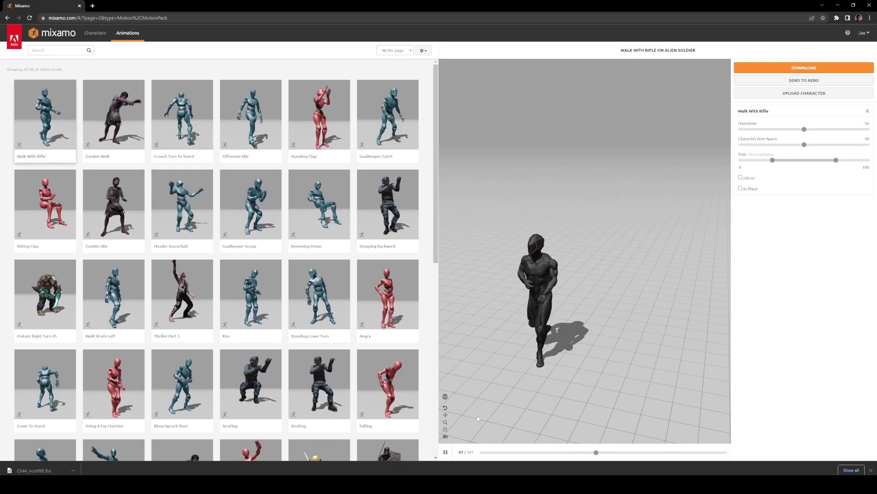
key(space)
drag(535, 452, 482, 452)
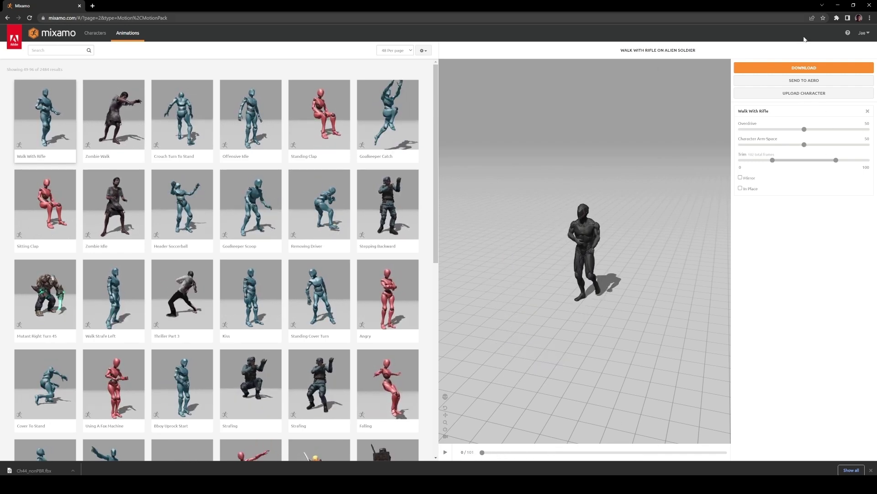
Download the animation at 60 fps, Without Skin, with no keyframe reduction.
click(742, 64)
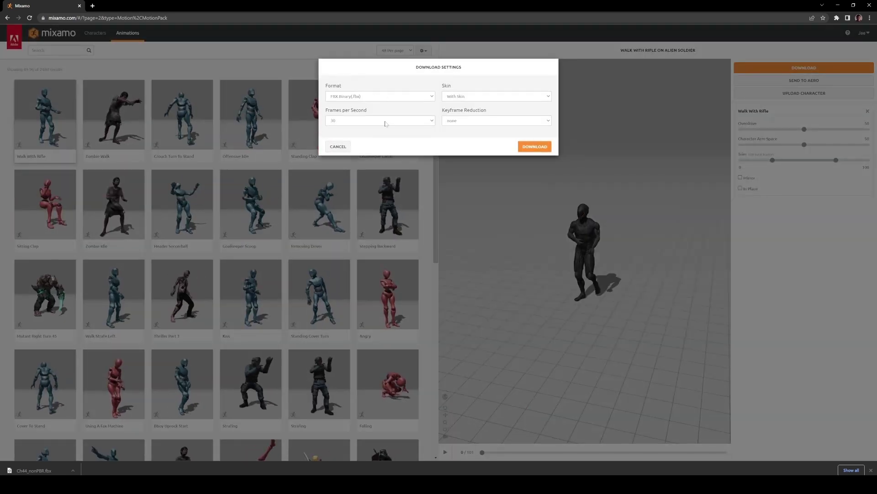
click(347, 121)
click(345, 134)
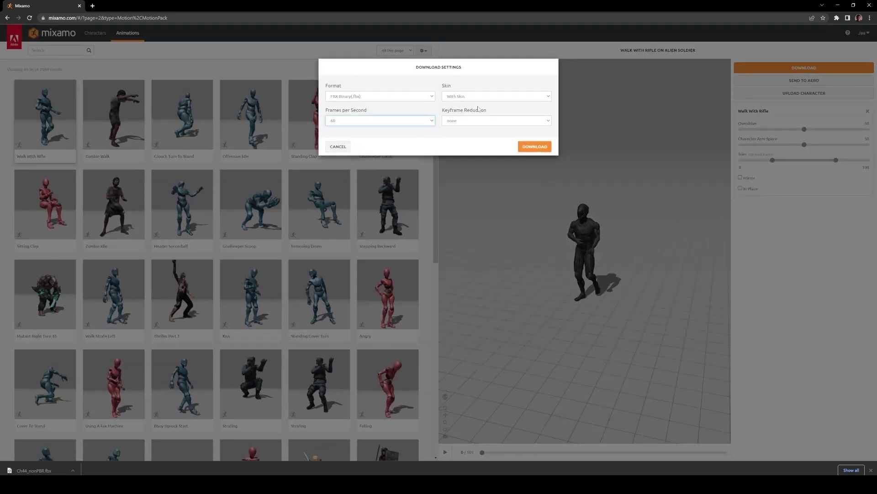
click(476, 96)
click(475, 97)
click(476, 97)
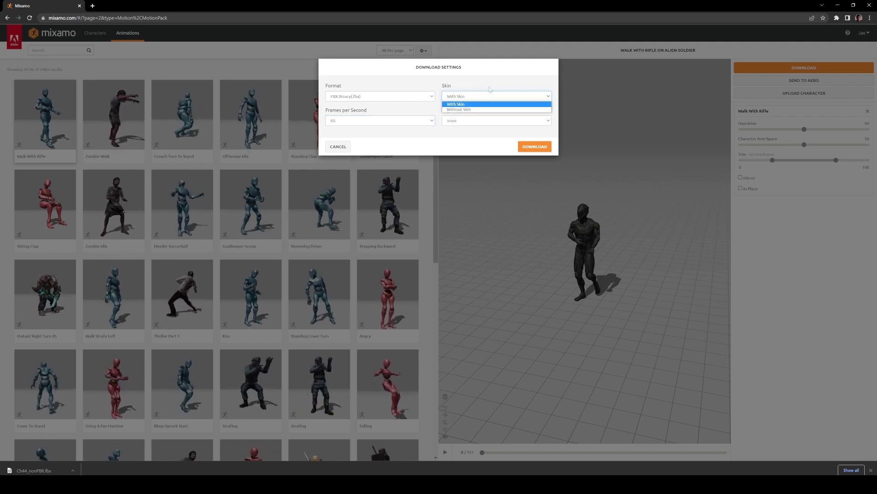
click(511, 91)
click(505, 96)
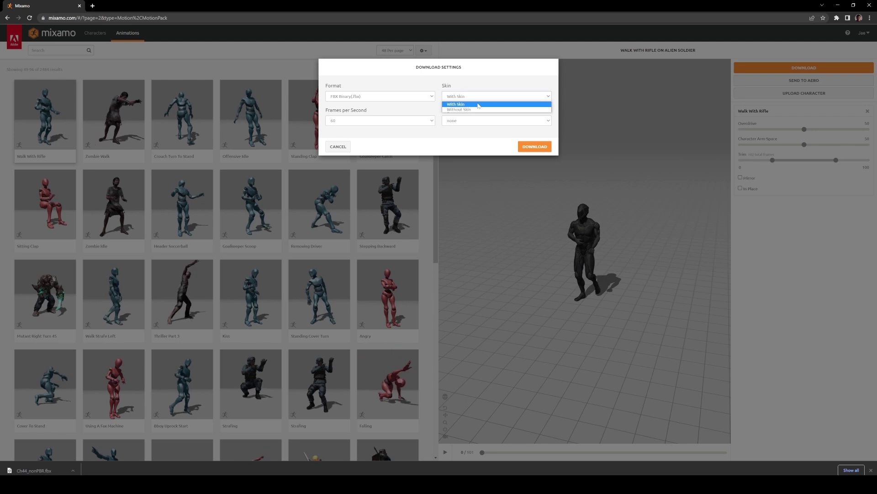
click(457, 109)
click(452, 120)
click(453, 128)
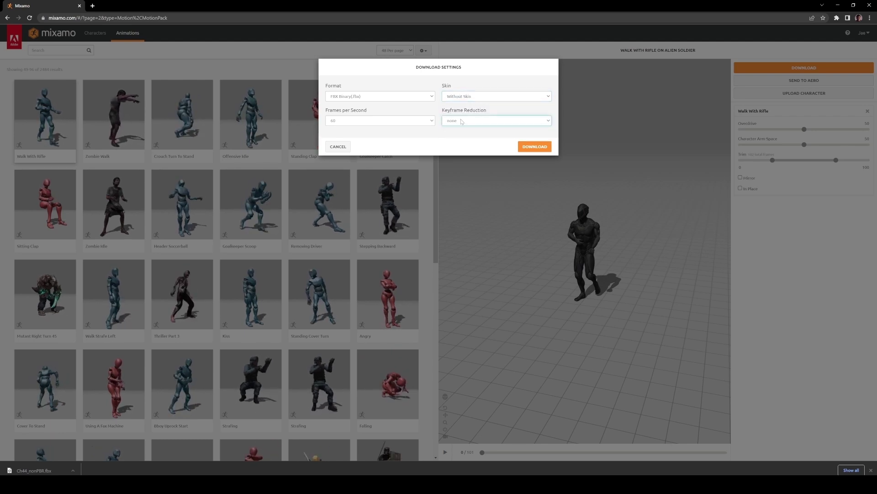
click(527, 147)
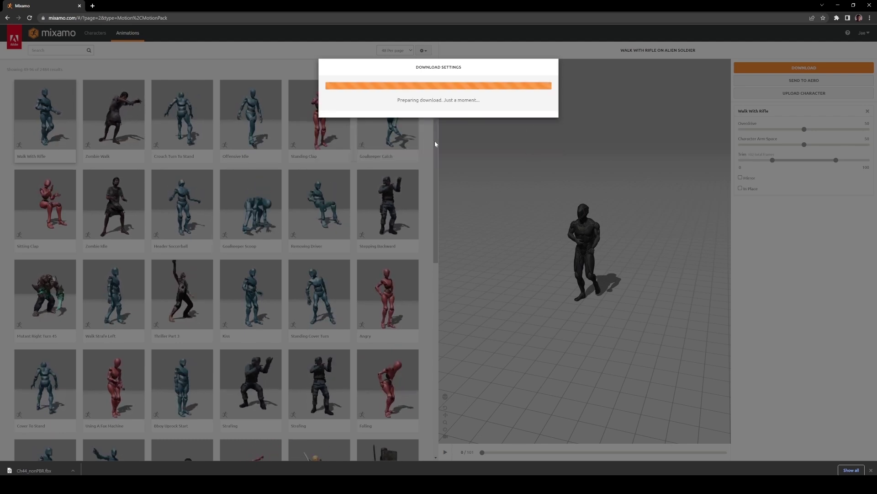
Locate Walk With Rifle.fbx in the Tutorial folder.
key(alt+Tab)
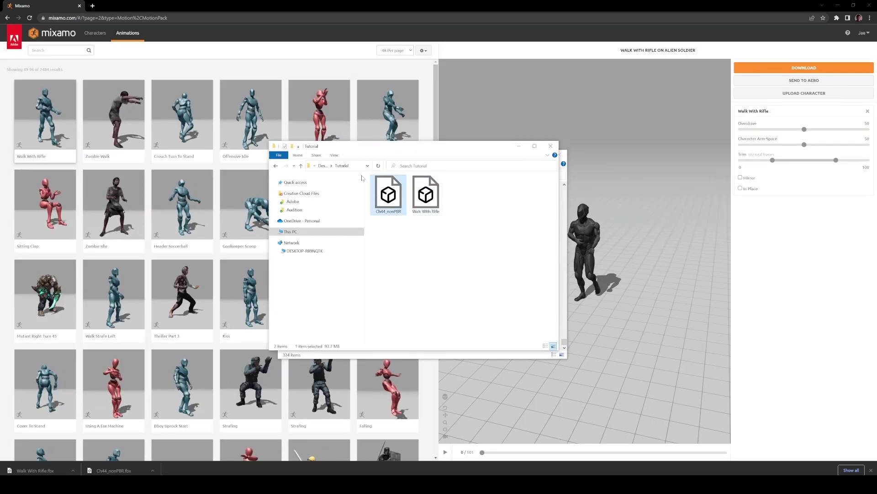
click(441, 210)
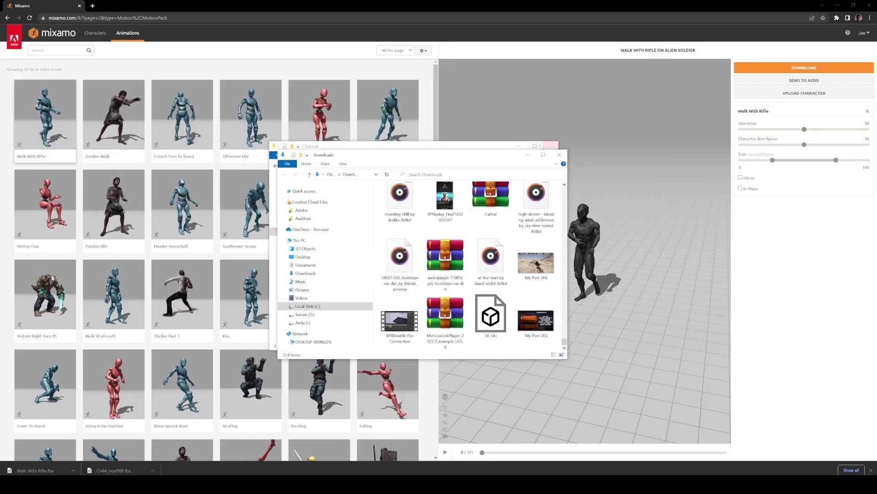
drag(458, 148, 525, 157)
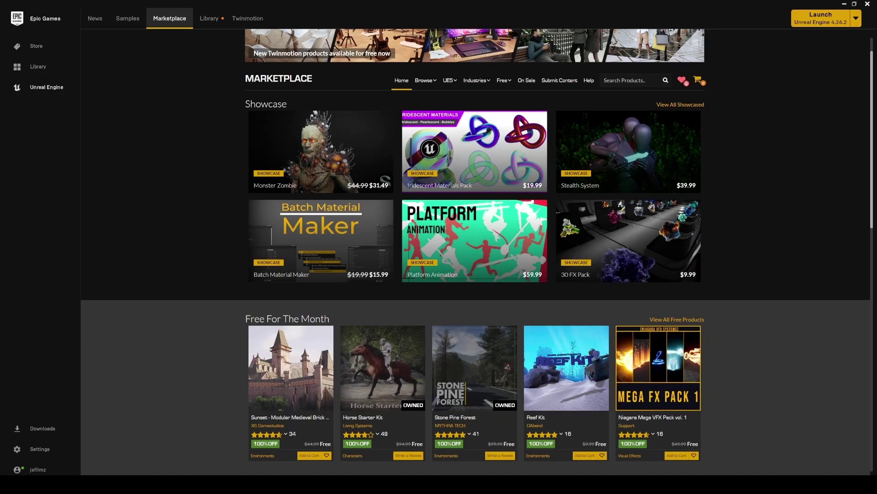
Search the Marketplace for mixamo and open the Mixamo Animation Retargeting 2 page.
text(mixamo)
key(Return)
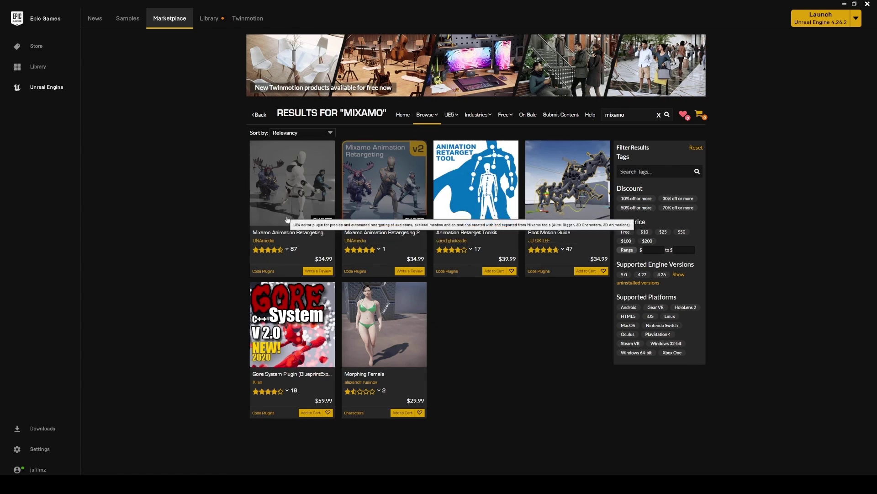
click(393, 183)
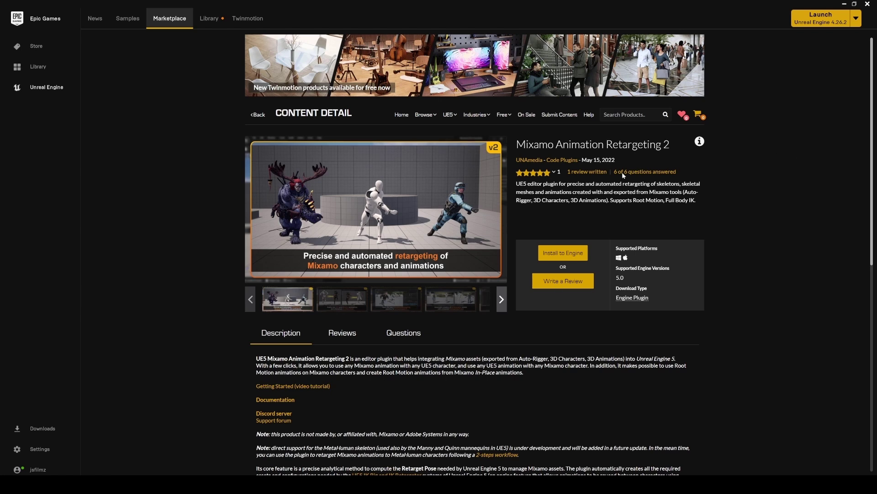
Try Install to Engine for version 5.0, confirming the plugin is already installed.
mouse_move(590, 183)
click(568, 256)
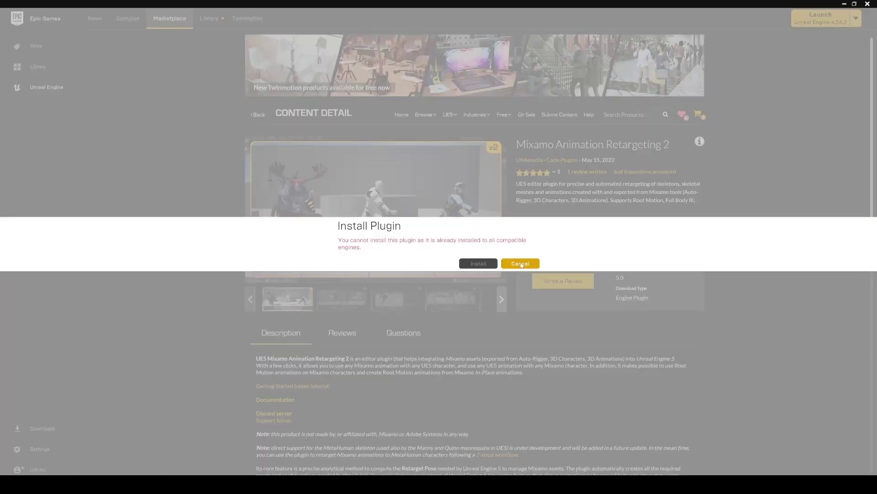
click(520, 263)
double_click(619, 278)
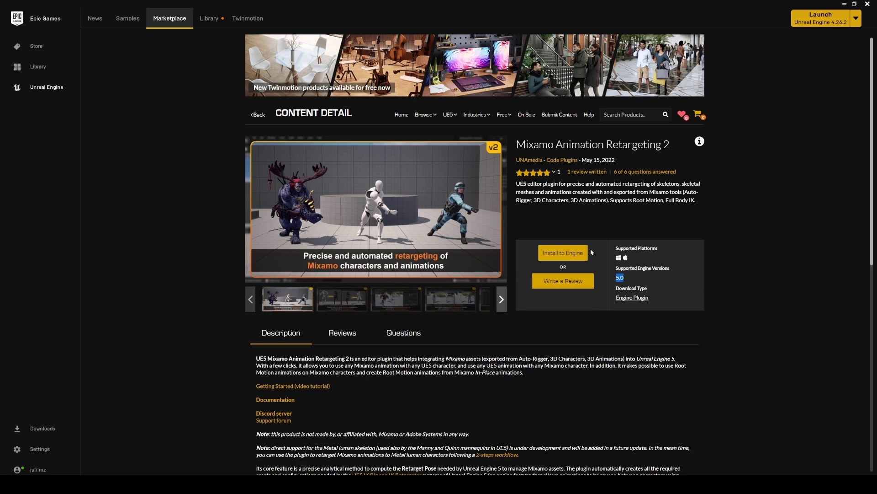
click(575, 254)
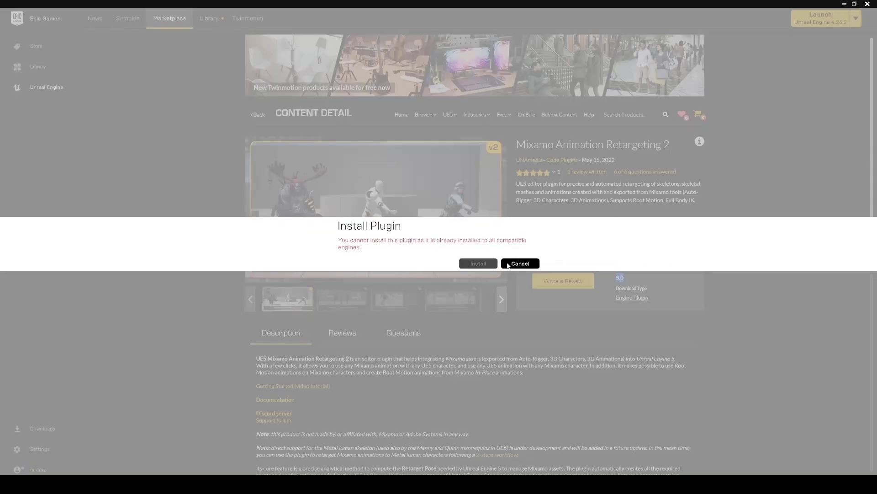
click(520, 264)
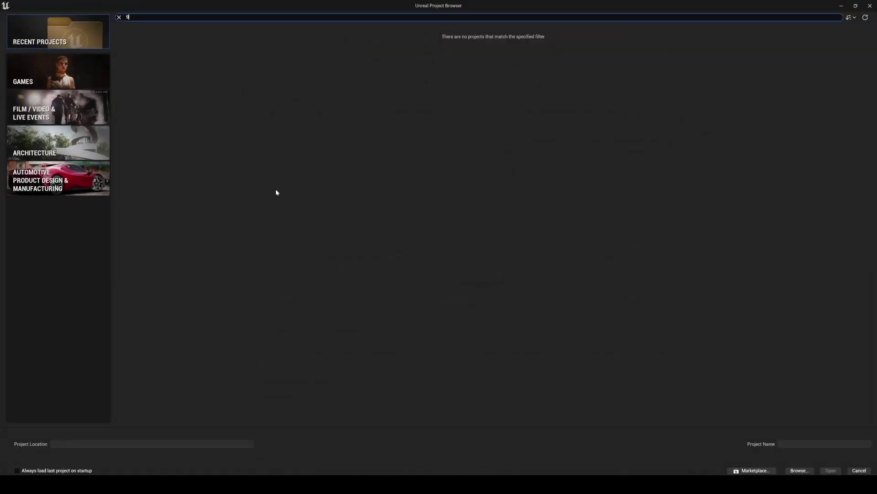
Choose the Games Third Person template and name the project mixamotut.
click(67, 75)
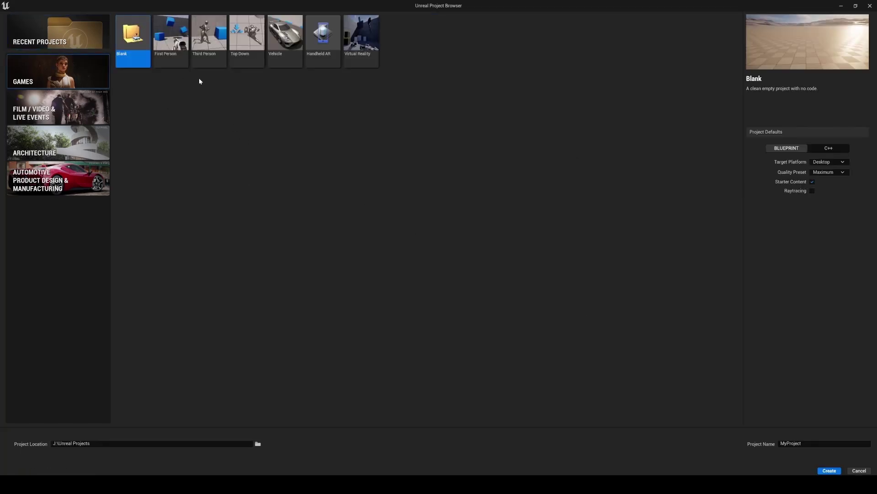
click(207, 50)
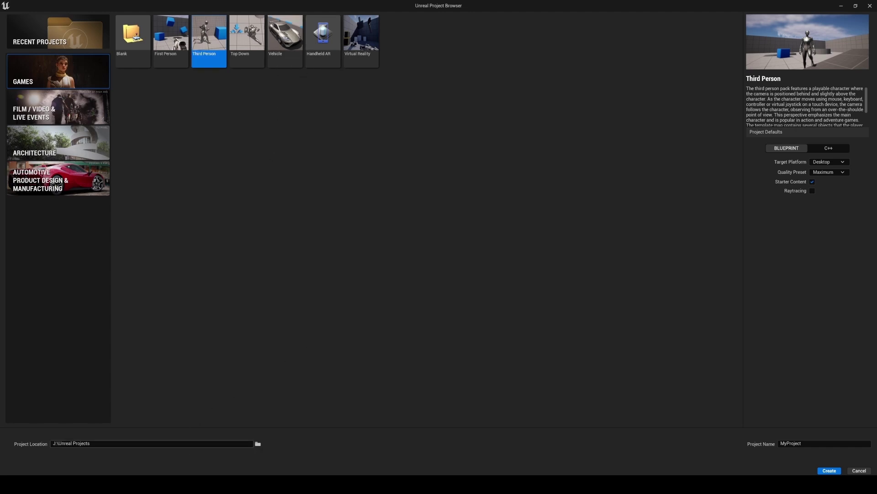
click(844, 446)
text(mixamotut)
Create mixamotut, enable the Mixamo Animation Retargeting 2 plugin, and restart the editor.
click(829, 471)
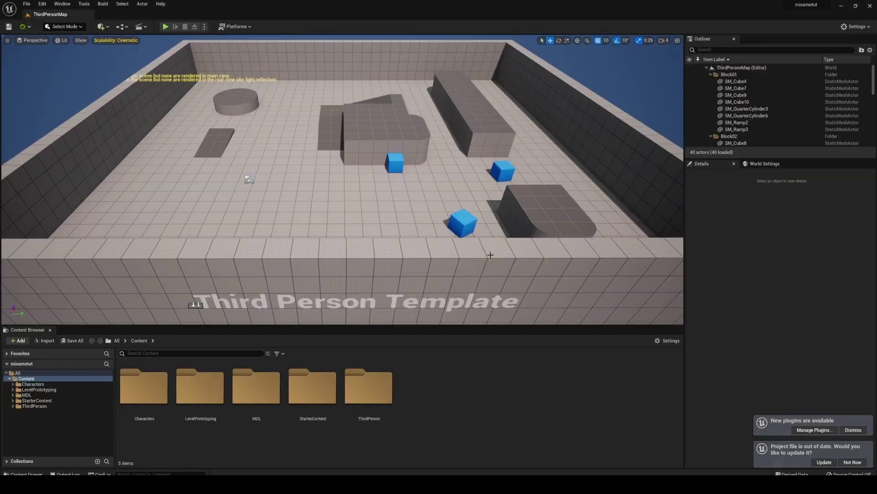
right_drag(131, 177, 131, 164)
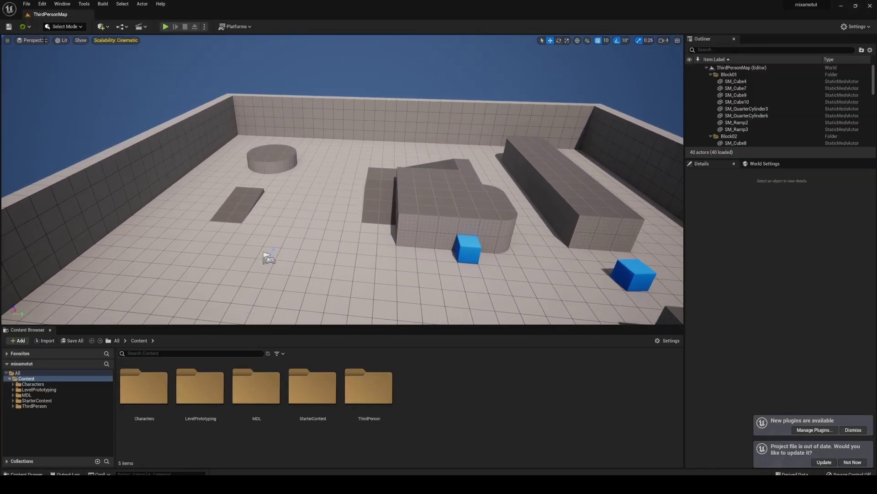
click(42, 4)
click(82, 112)
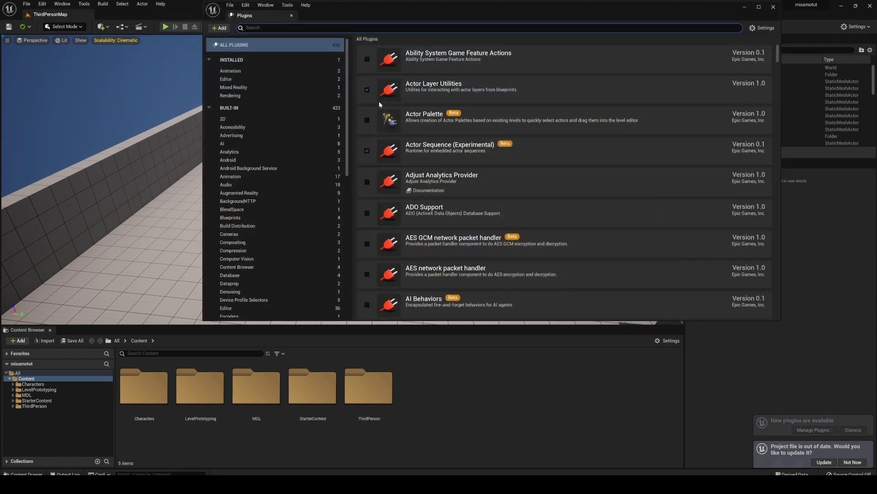
text(mixamo)
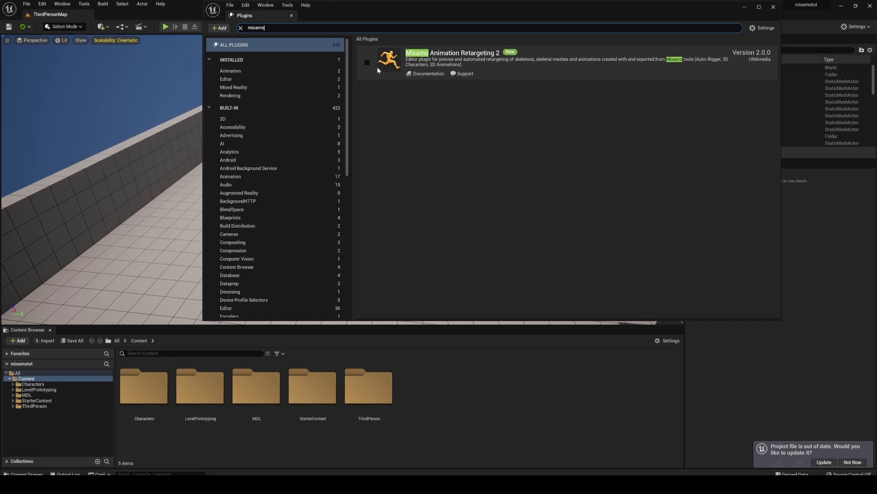
click(367, 62)
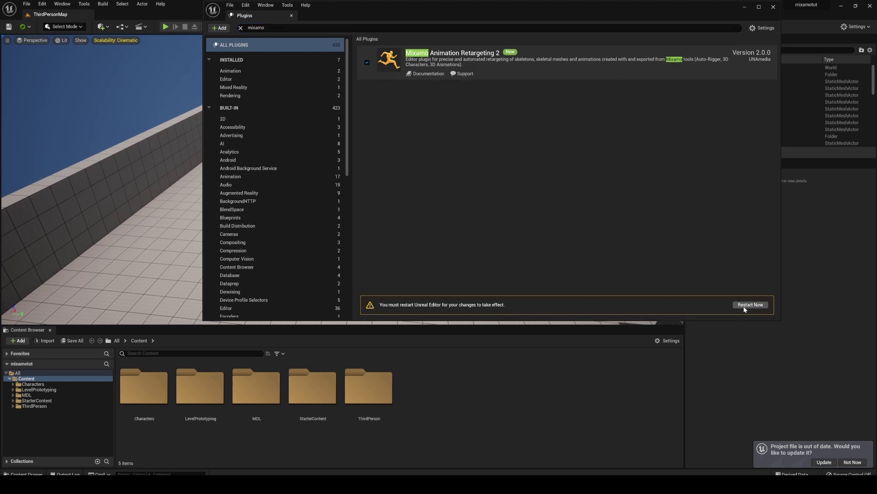
click(744, 307)
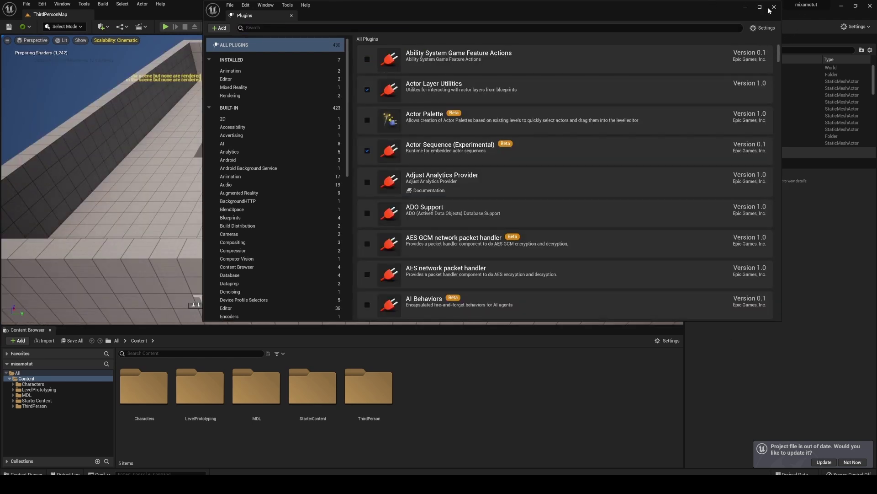
click(774, 7)
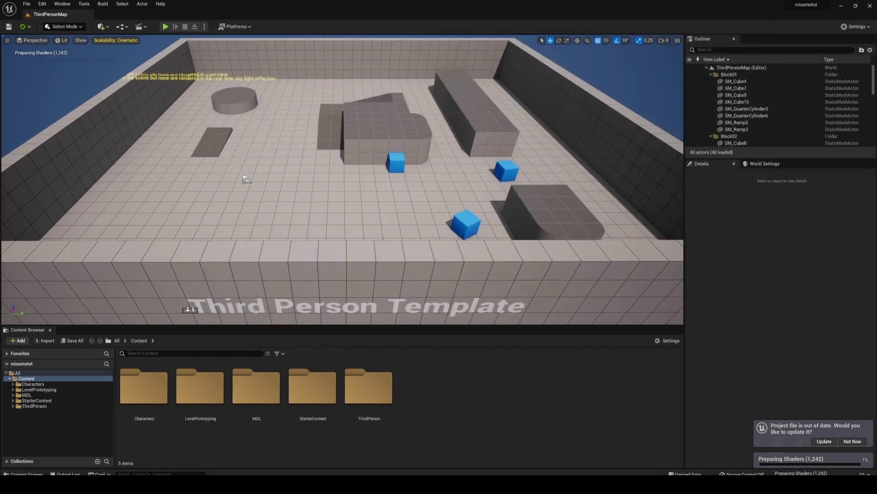
right_drag(343, 182, 432, 168)
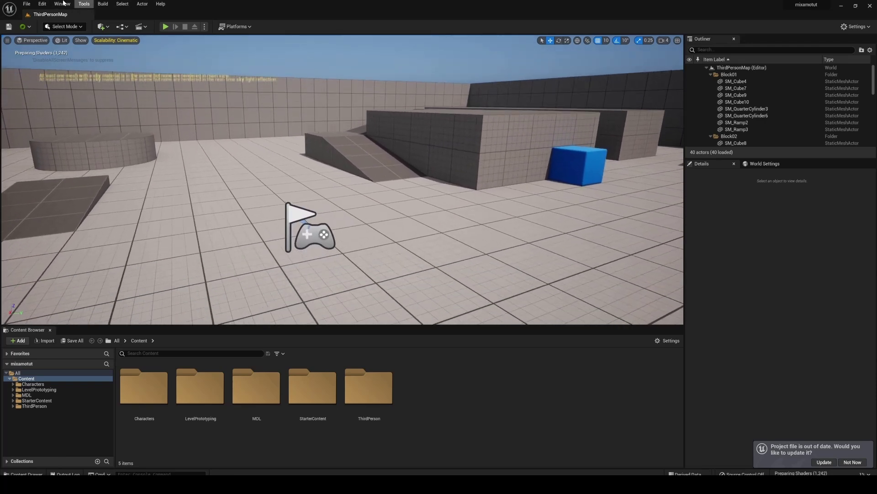
Create a new Open World level and update the out-of-date project file.
click(26, 3)
click(43, 23)
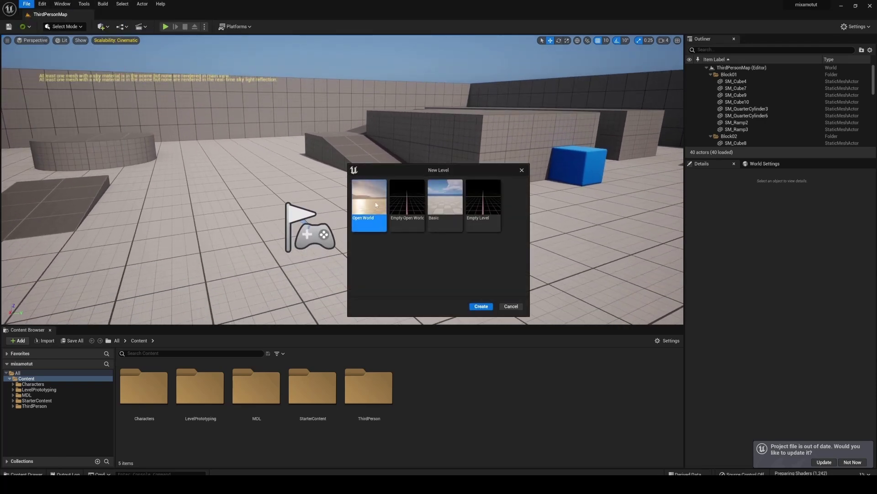
key(Escape)
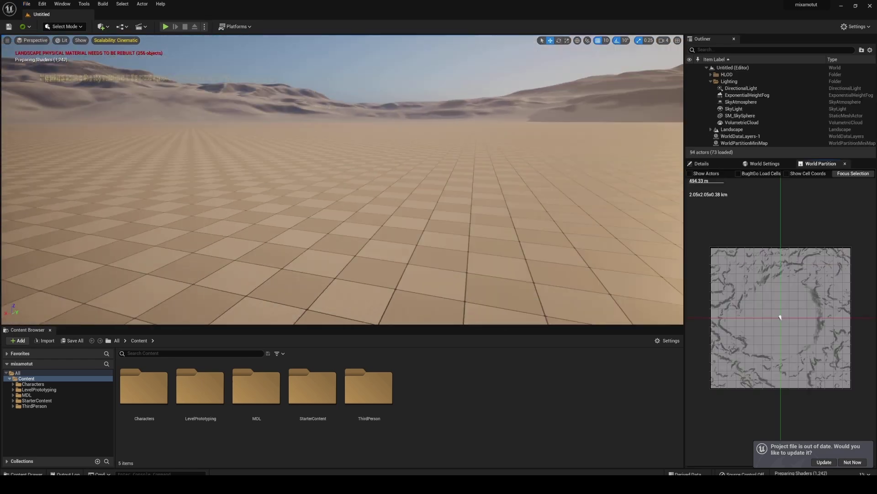
right_drag(436, 172, 436, 172)
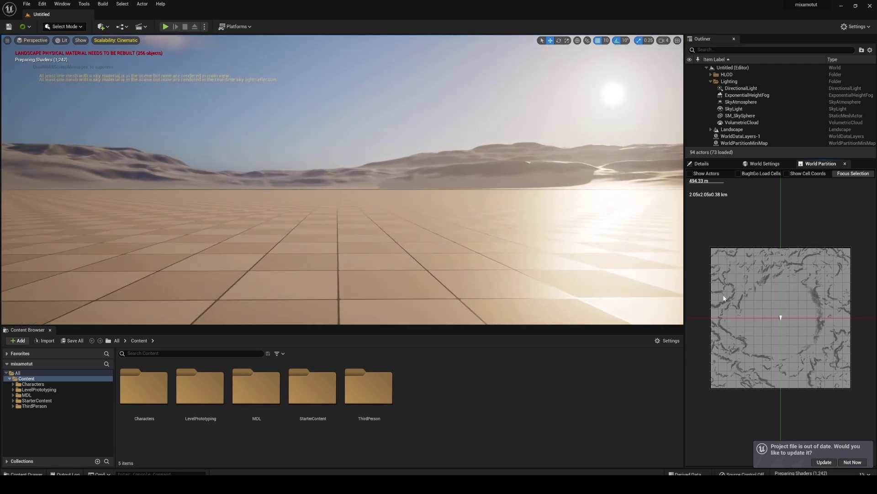
click(824, 461)
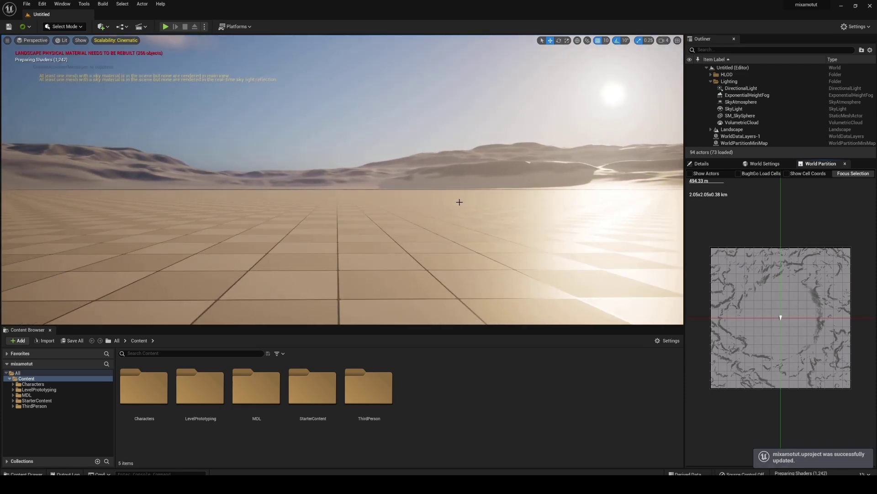
right_drag(458, 198, 430, 196)
Add a new folder named mix under Content.
right_click(419, 416)
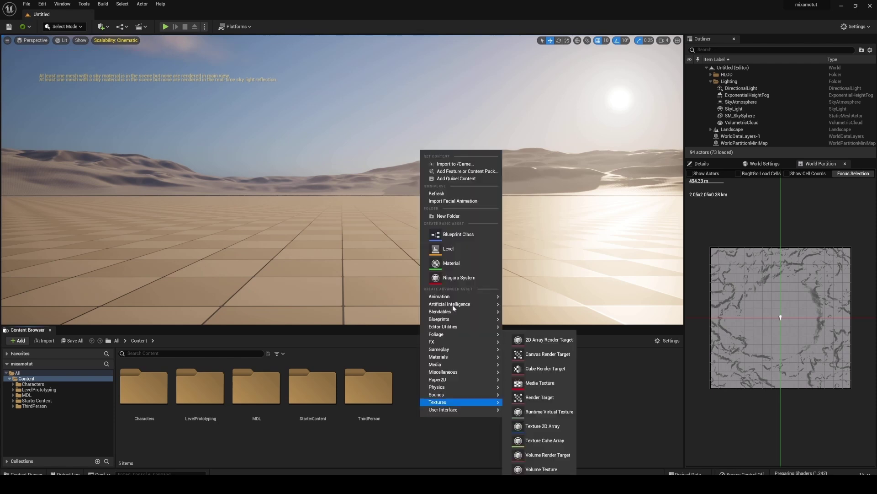
mouse_move(452, 297)
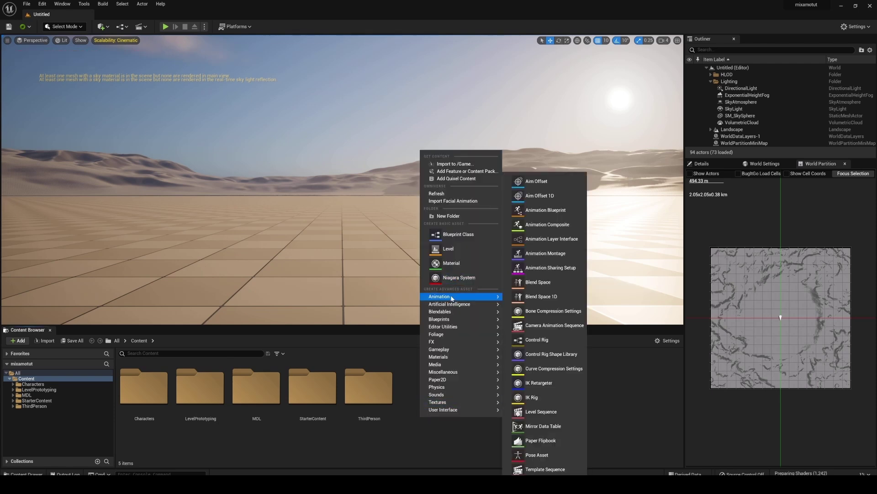
click(447, 215)
key(Return)
key(Return)
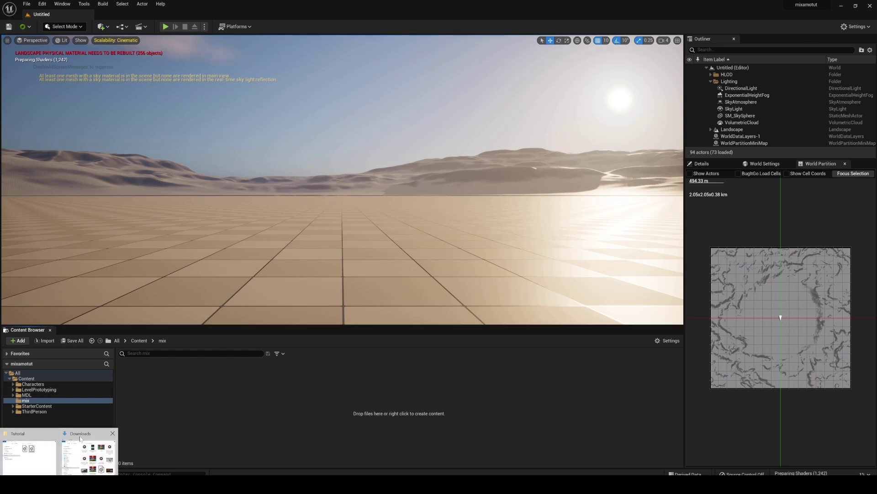
Import Ch44_nonPBR.fbx into the mix folder with Import All and enlarge the asset view.
click(38, 453)
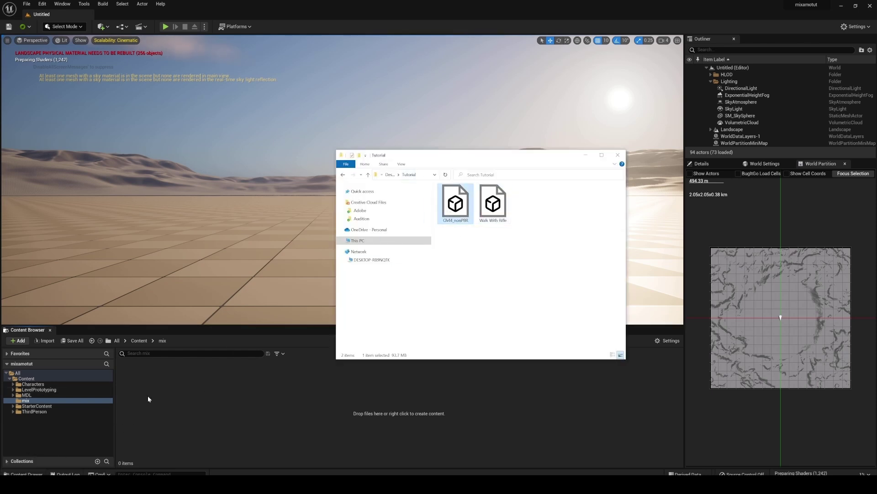
drag(190, 402, 189, 401)
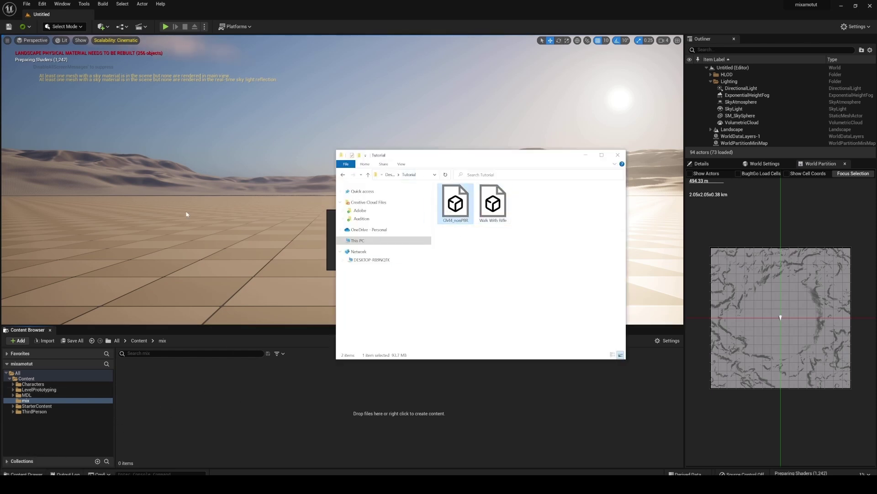
click(586, 156)
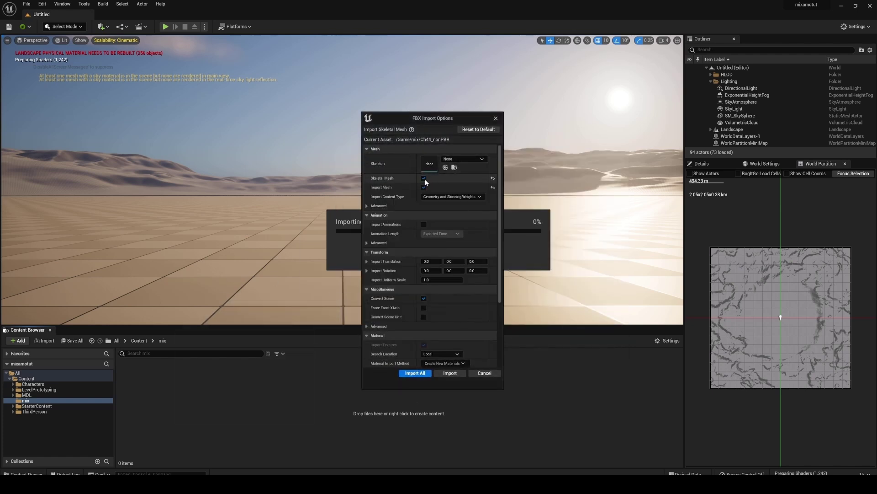
click(414, 373)
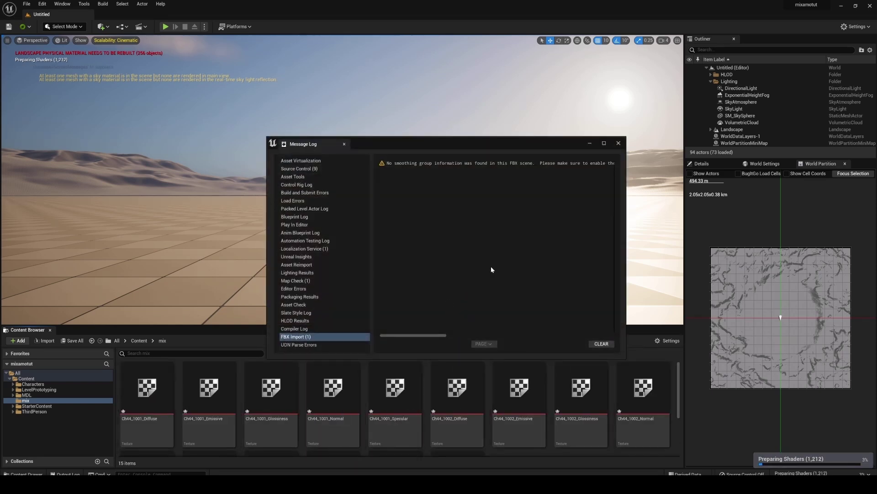
click(619, 144)
drag(285, 326, 332, 251)
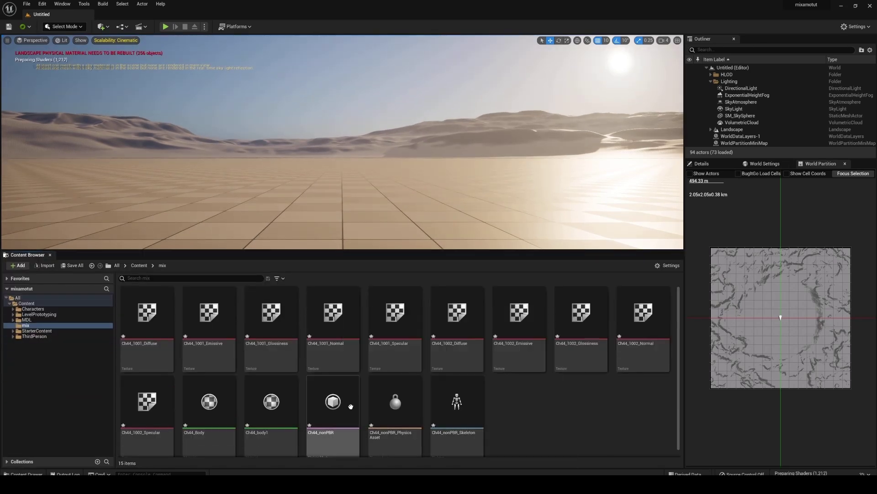
click(447, 408)
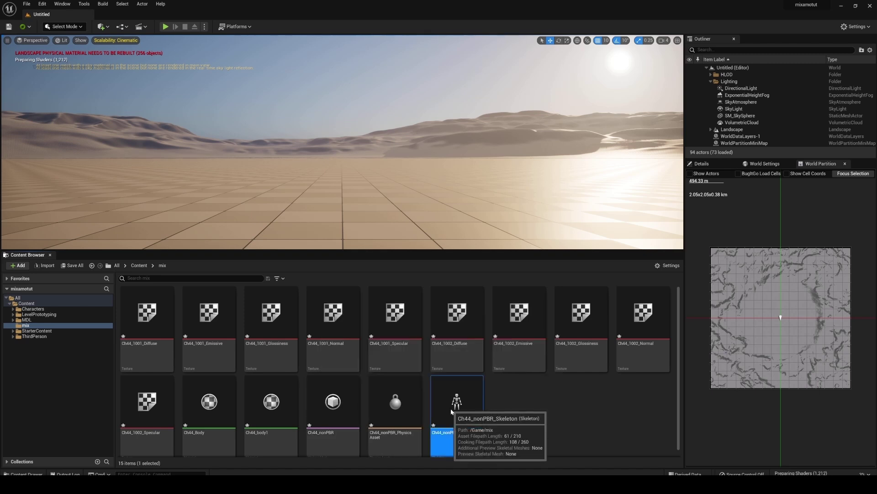
Open Ch44_nonPBR_Skeleton and briefly display all its bones in the preview.
double_click(450, 408)
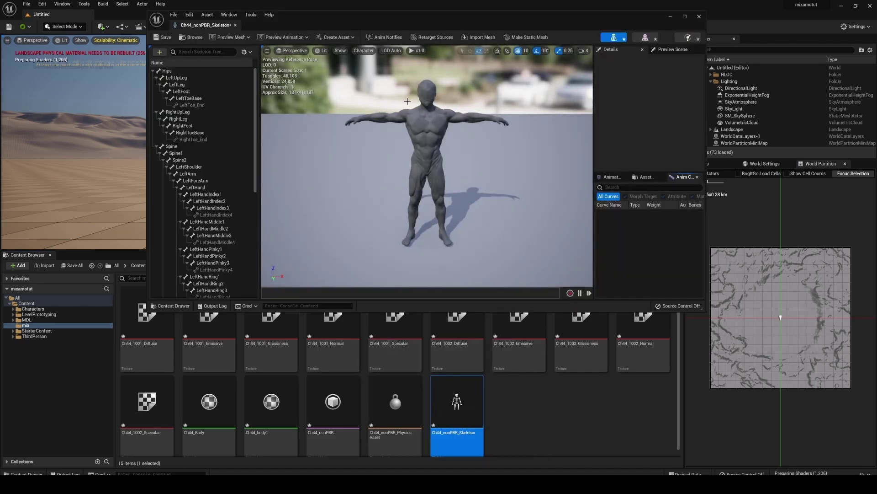
click(363, 51)
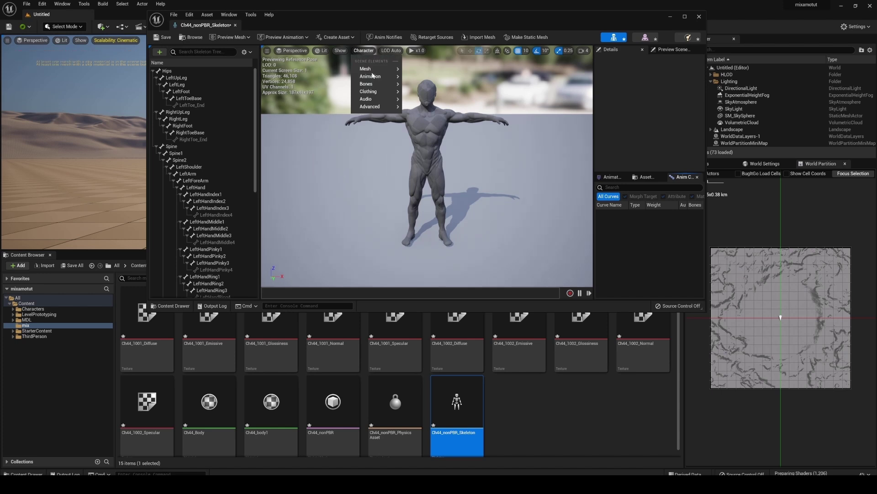
mouse_move(372, 92)
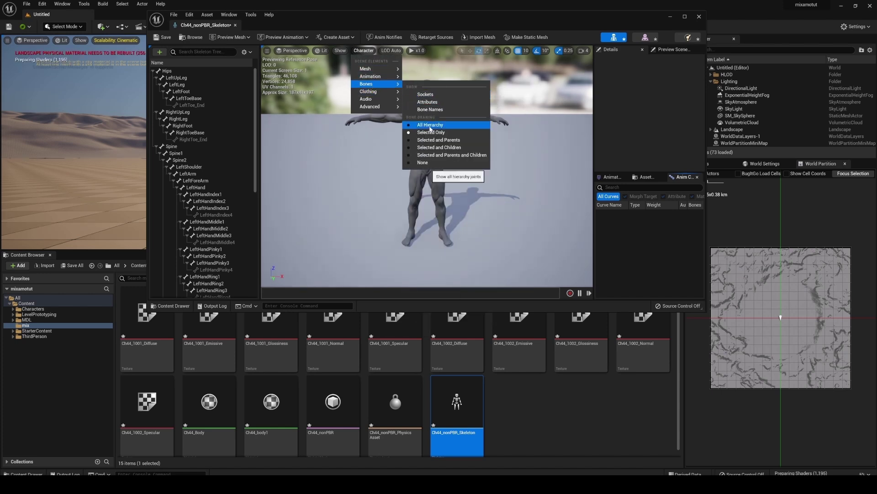
click(445, 116)
click(361, 51)
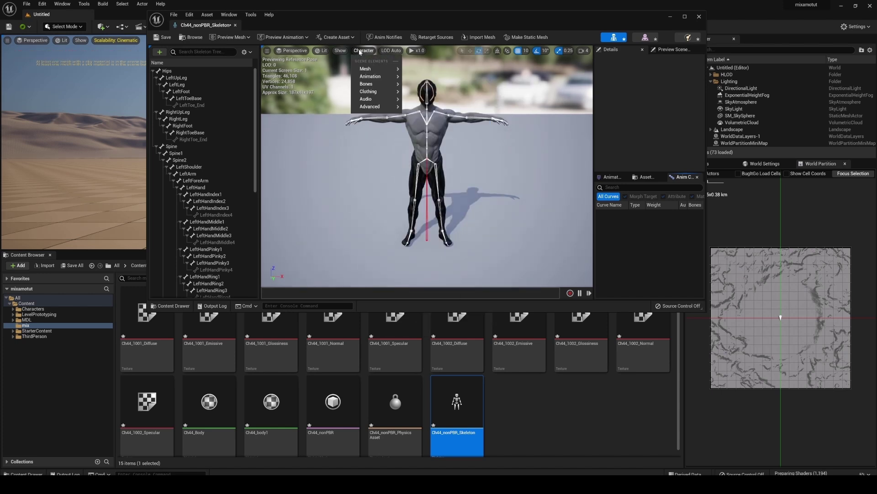
mouse_move(369, 84)
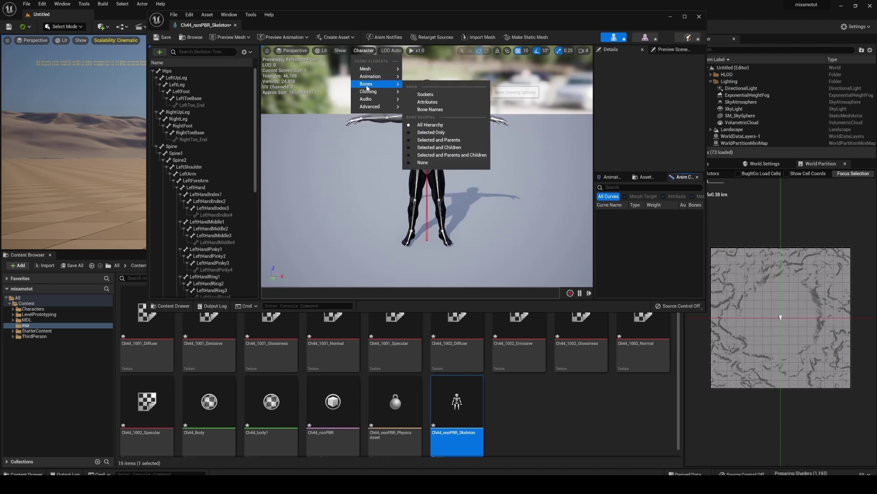
click(425, 162)
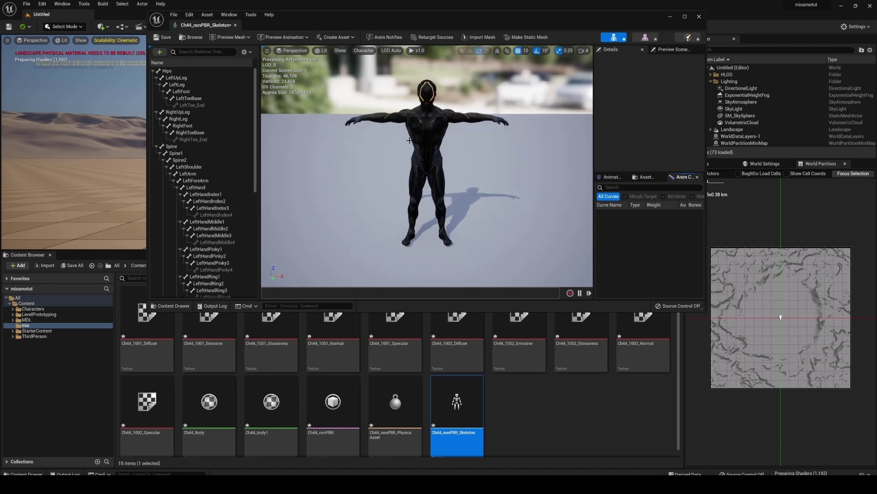
Save the skeleton asset and close its editor.
scroll(409, 140, up, 5)
drag(409, 140, 375, 140)
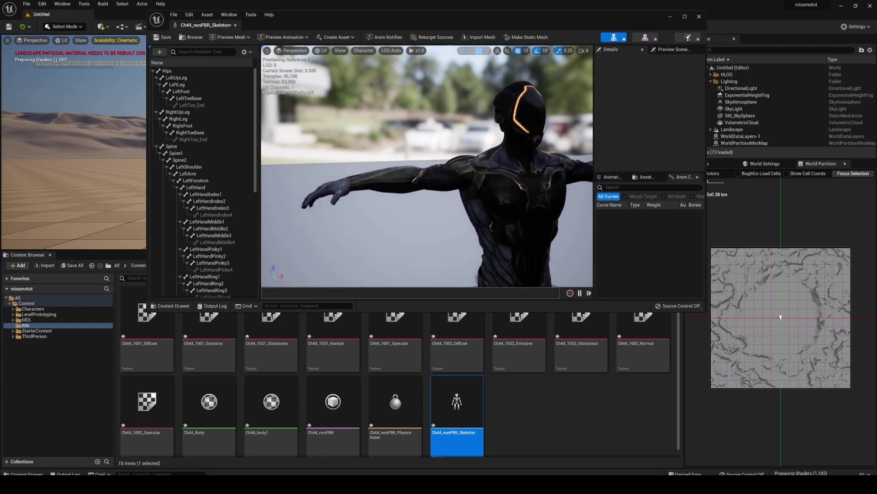
click(163, 37)
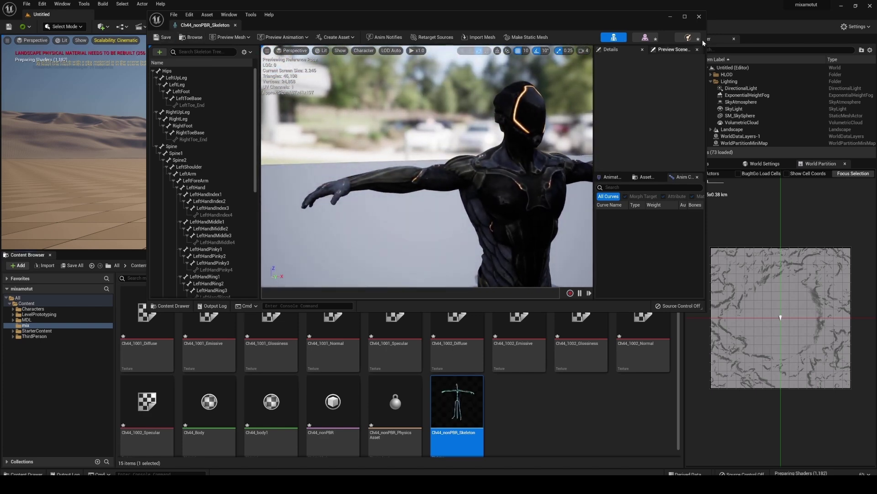
click(699, 17)
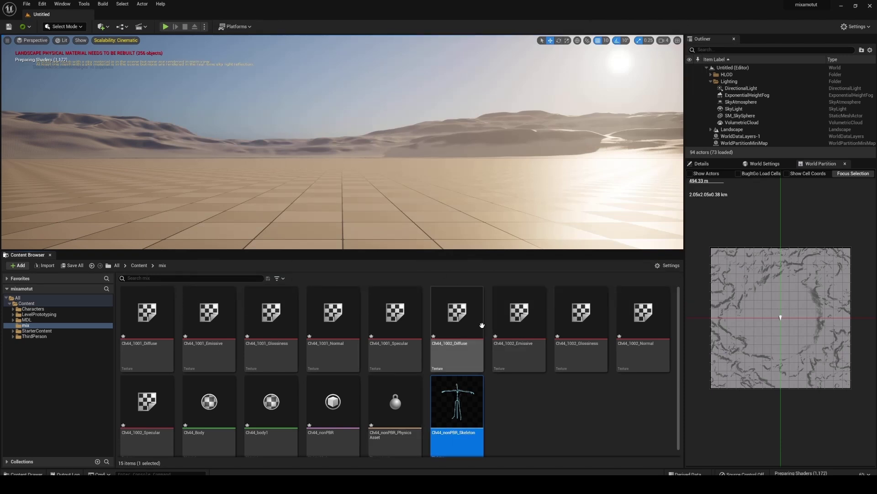
Browse Characters to view the Mannequins and Mannequin_UE4 Meshes folders.
click(139, 265)
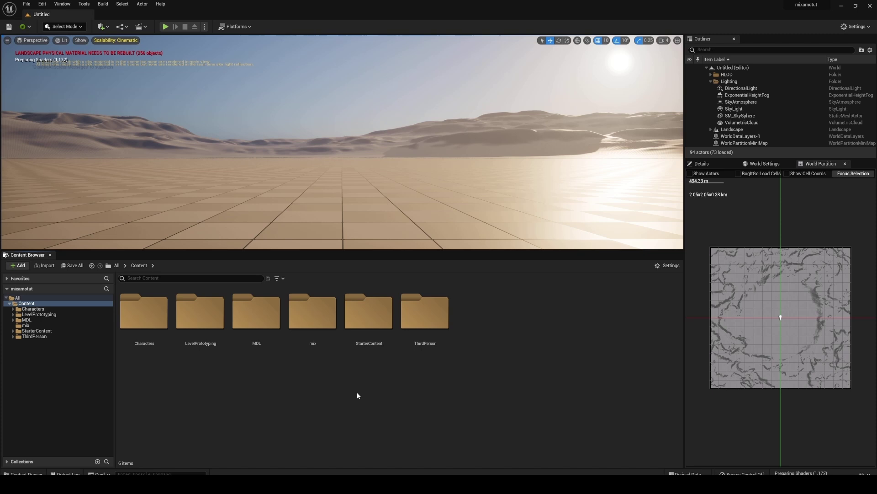
click(446, 343)
double_click(137, 315)
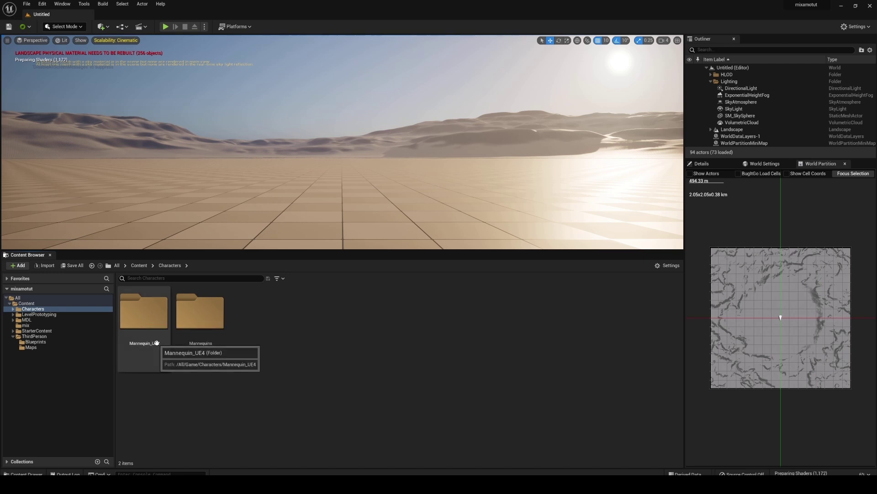
double_click(199, 336)
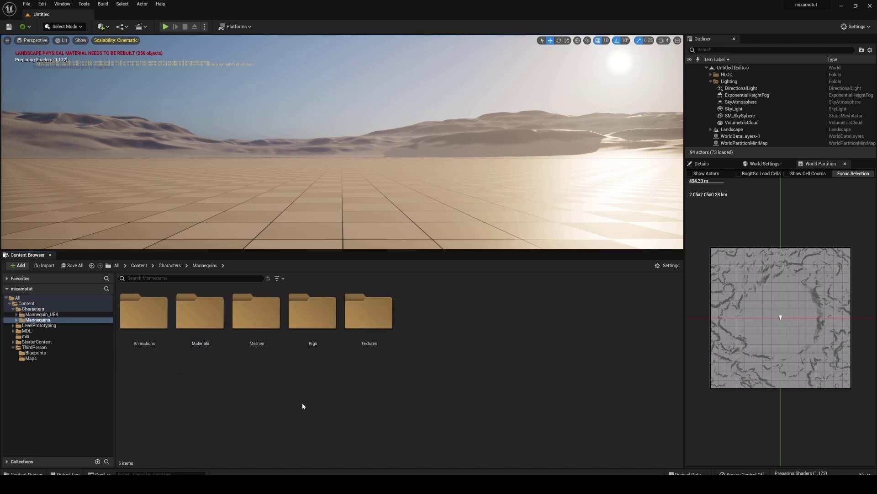
double_click(258, 325)
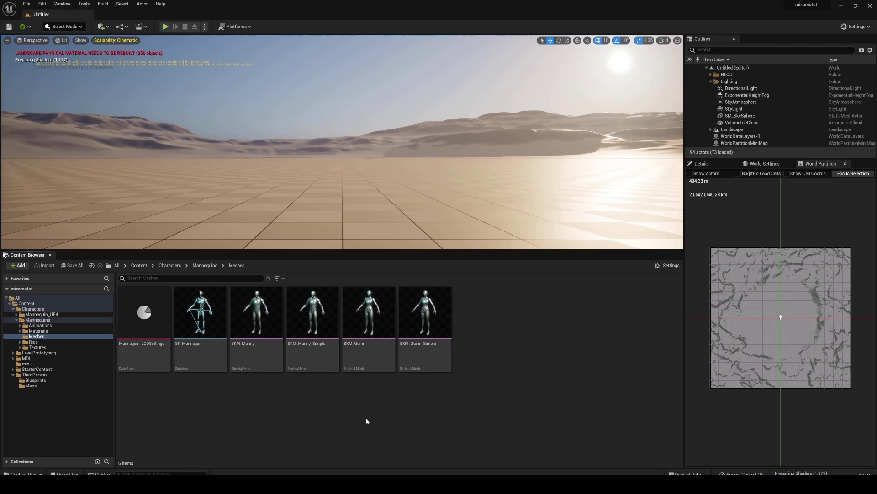
click(369, 315)
click(176, 268)
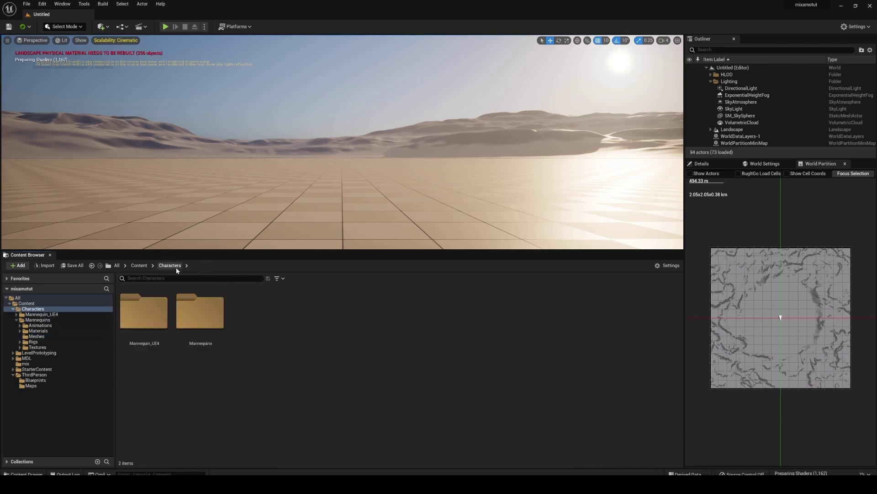
double_click(144, 315)
double_click(254, 337)
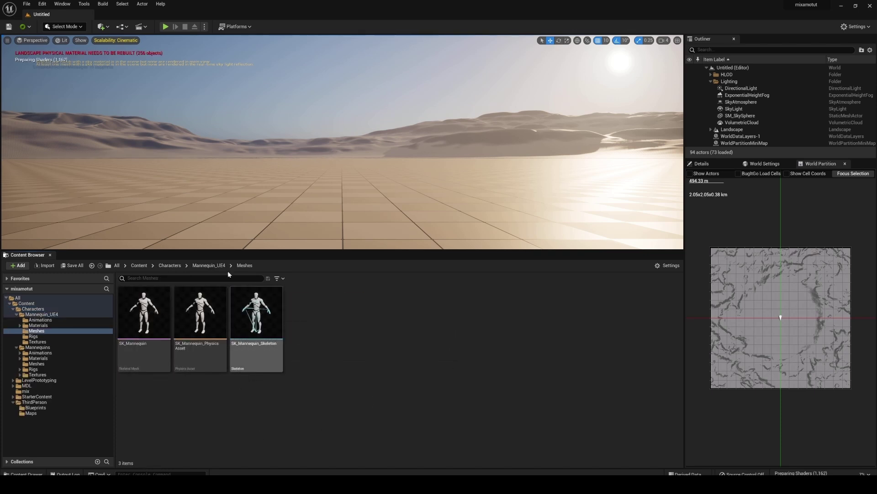
Peek into StarterContent, then go to Characters > Mannequins > Meshes.
click(172, 267)
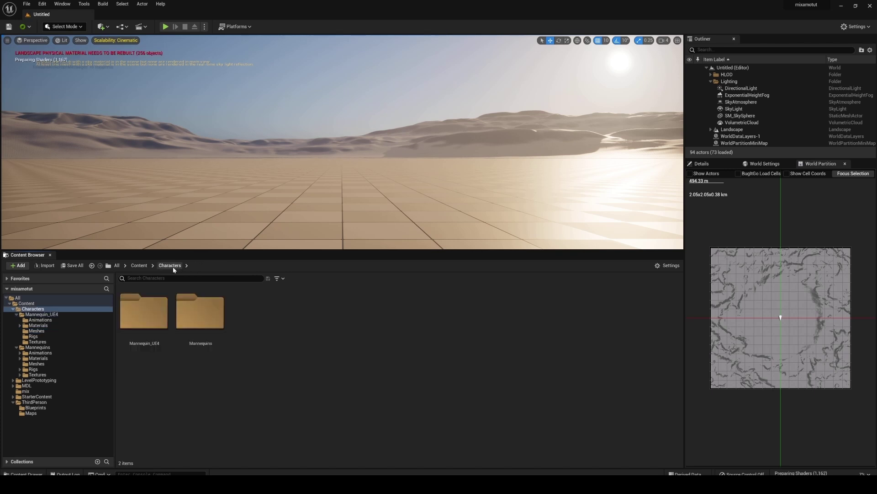
click(141, 266)
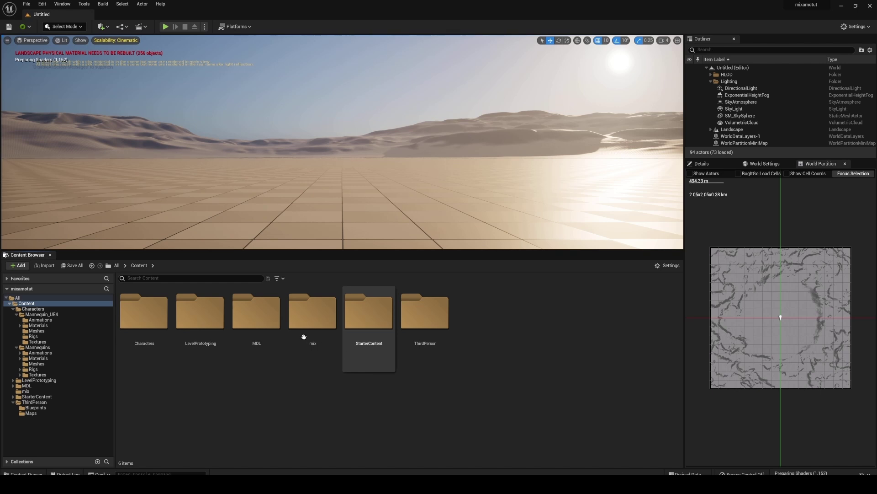
double_click(356, 337)
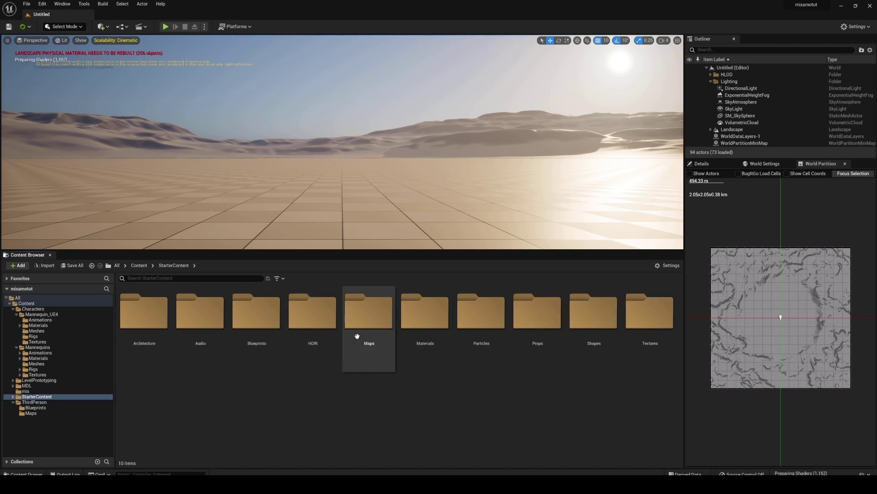
click(143, 265)
double_click(166, 324)
double_click(202, 322)
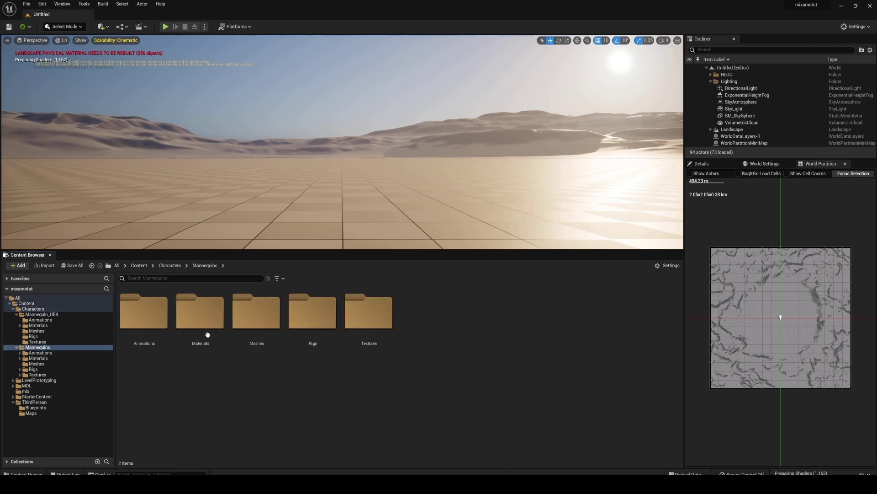
click(277, 336)
double_click(276, 336)
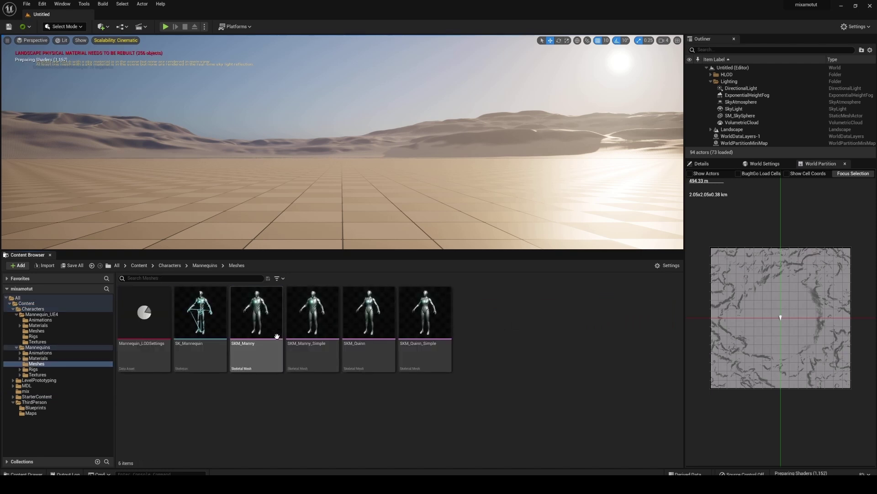
Open SK_Mannequin and frame the whole mannequin in the skeleton editor preview.
double_click(201, 320)
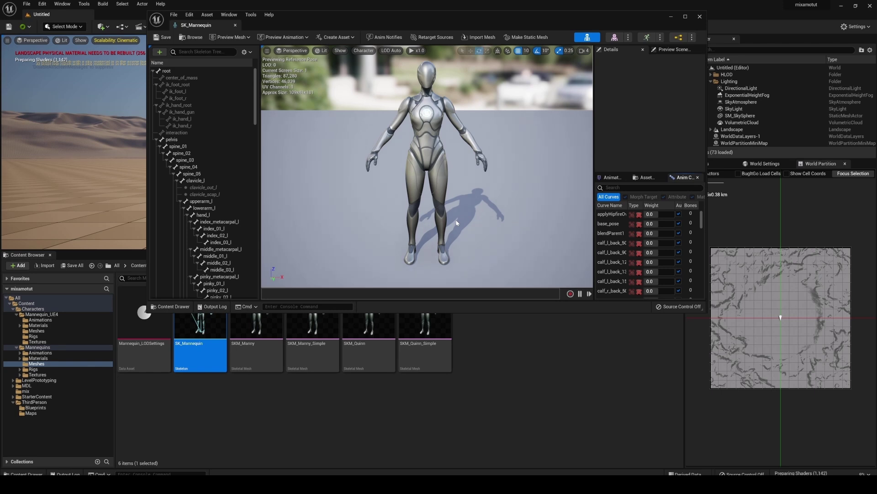
mouse_move(448, 159)
mouse_down()
mouse_move(484, 133)
mouse_move(454, 160)
mouse_up()
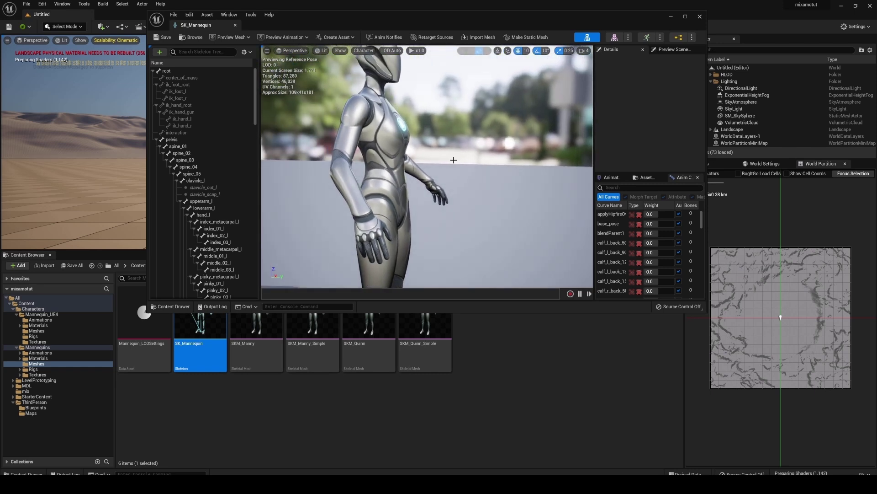
drag(453, 160, 452, 183)
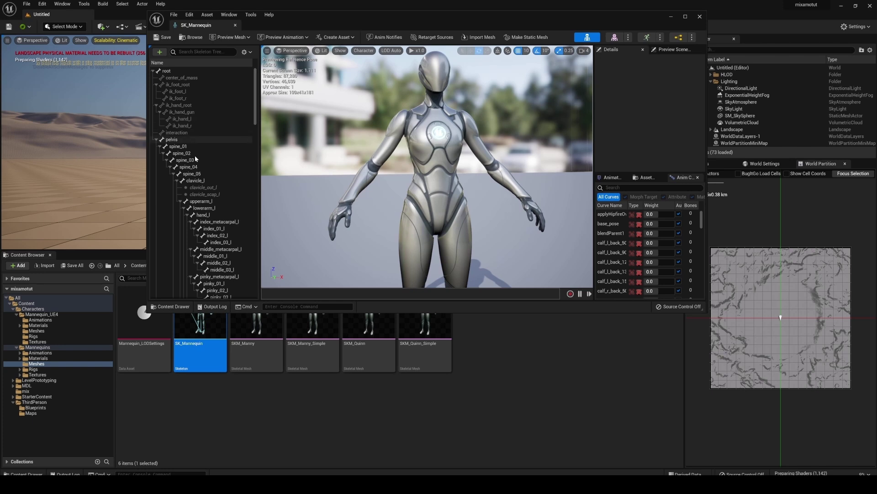
scroll(202, 173, down, 3)
key(f)
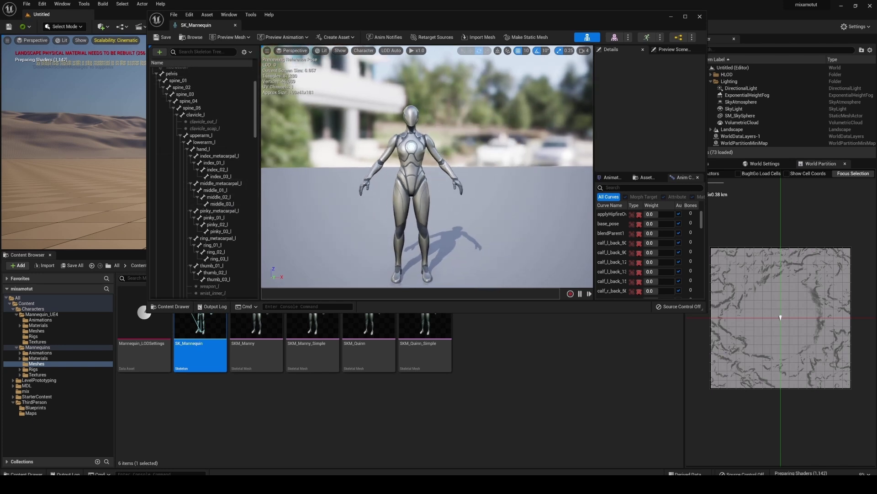
Close the SK_Mannequin editor and open the mix folder in the Content Browser.
click(700, 17)
click(139, 265)
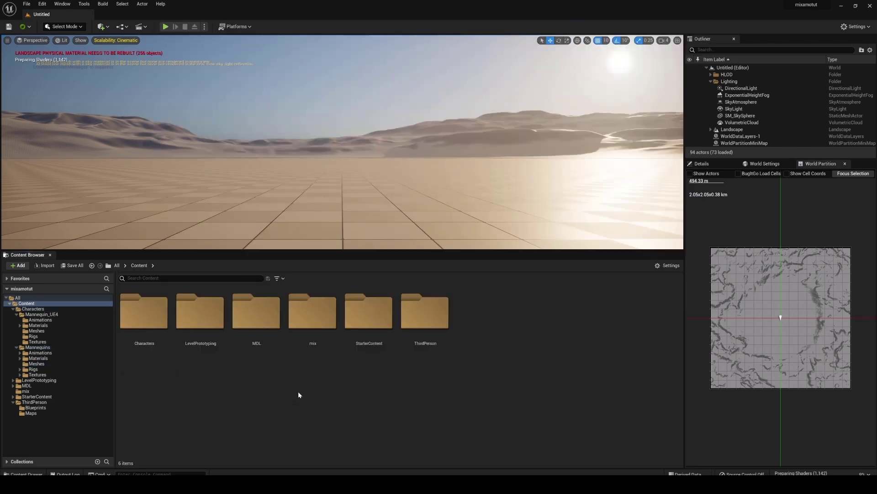
double_click(322, 329)
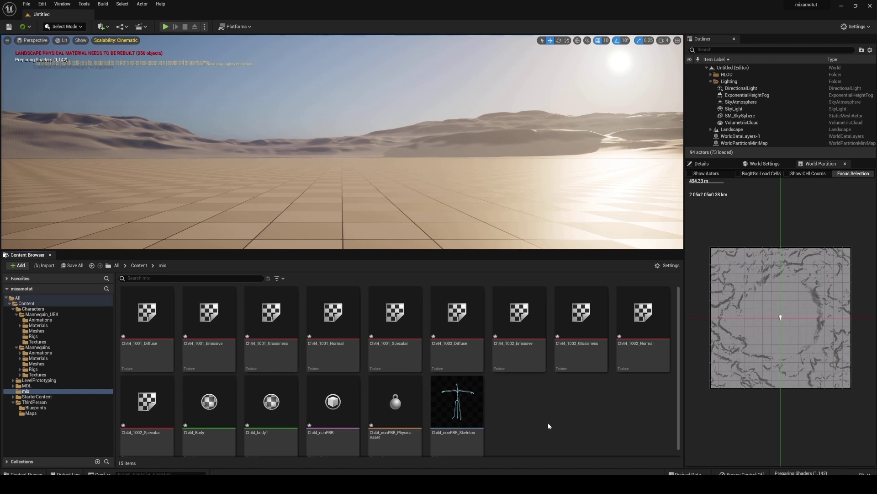
scroll(548, 426, down, 1)
Import Walk With Rifle.fbx from Explorer into mix as an animation for Ch44_nonPBR_Skeleton.
click(59, 450)
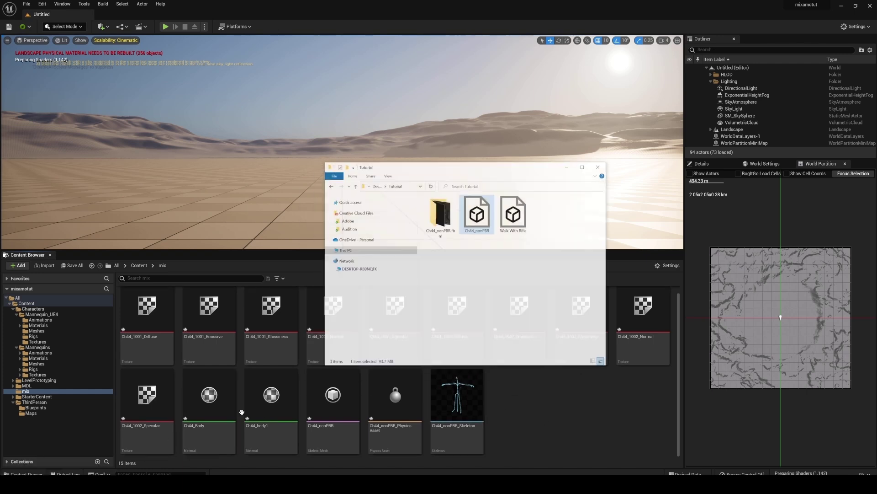
key(Right)
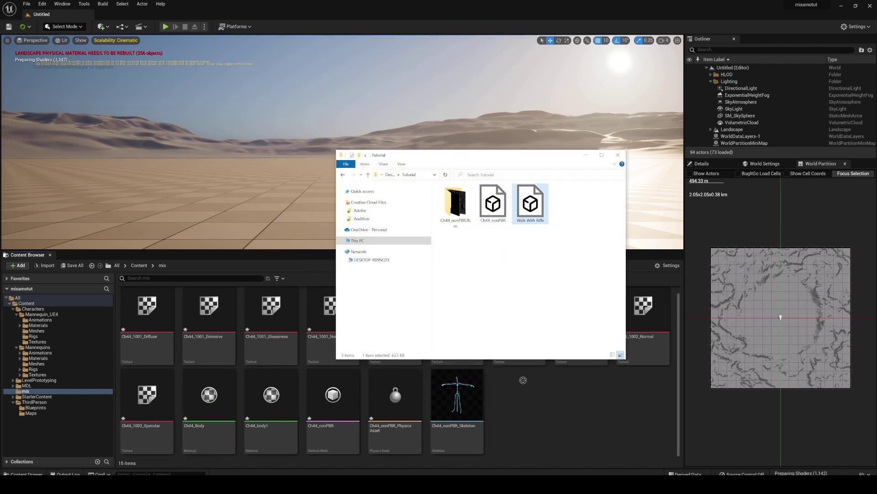
drag(521, 427, 522, 428)
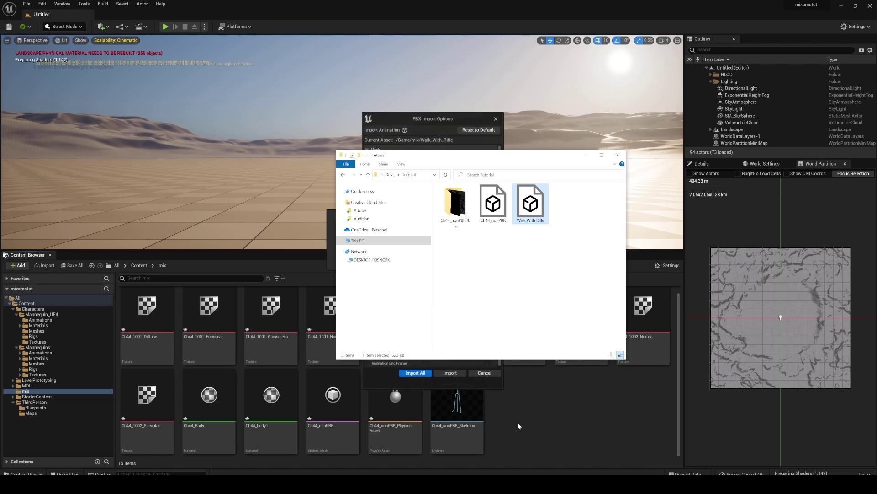
click(588, 156)
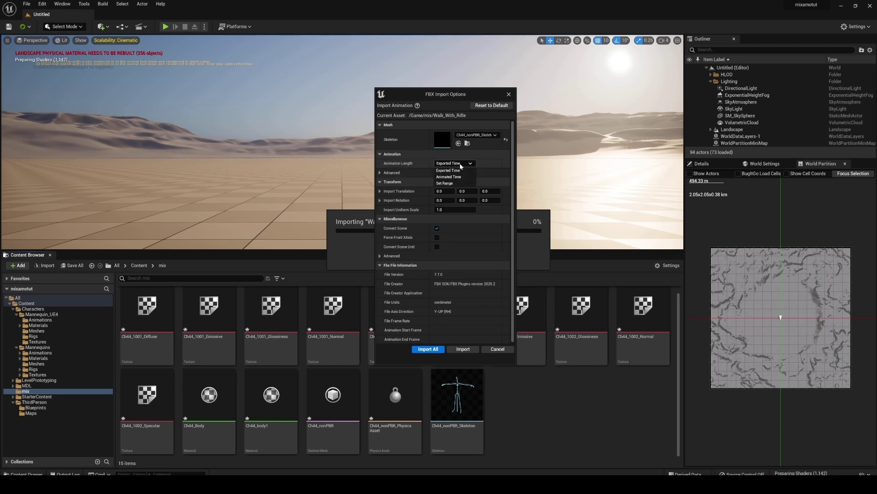
click(441, 350)
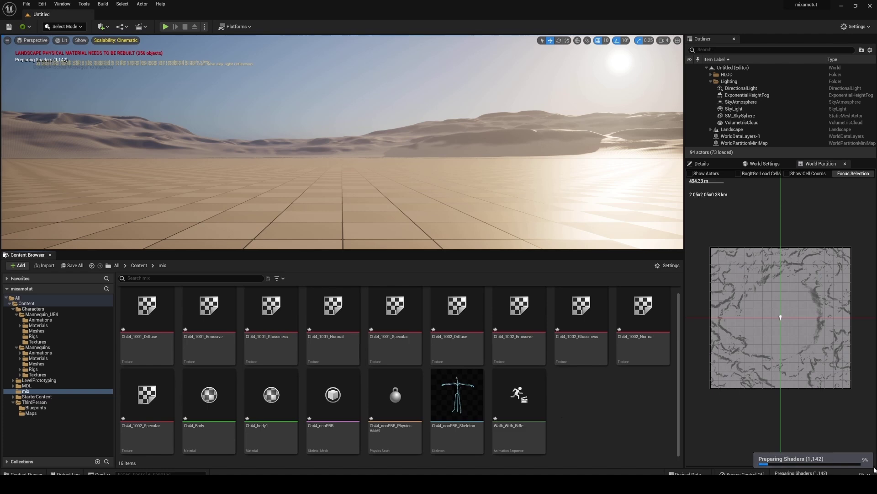
click(506, 404)
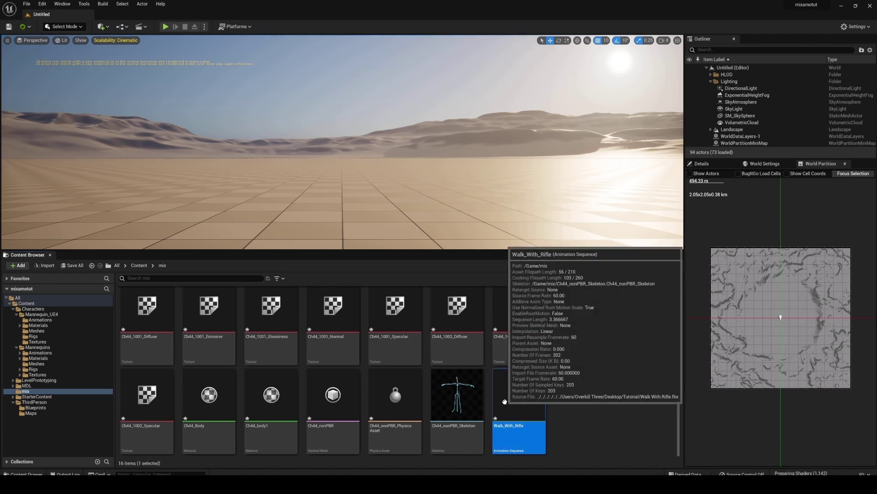
double_click(518, 403)
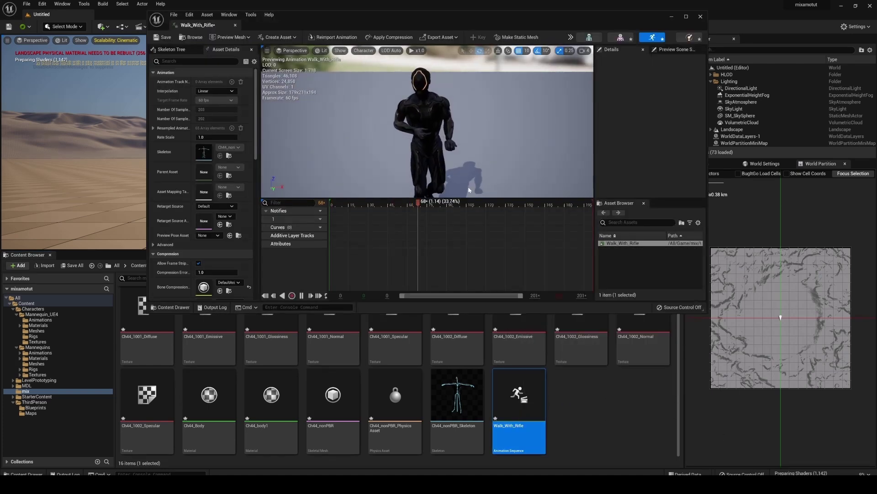
click(301, 295)
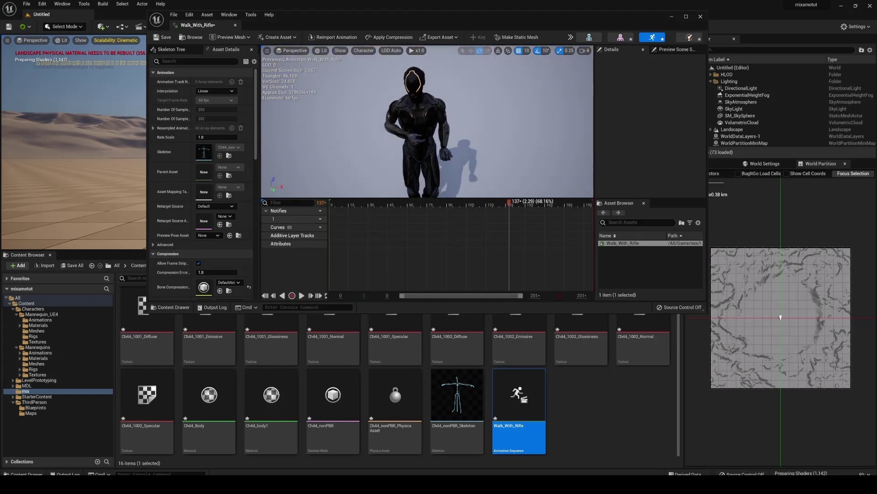
drag(428, 123, 622, 62)
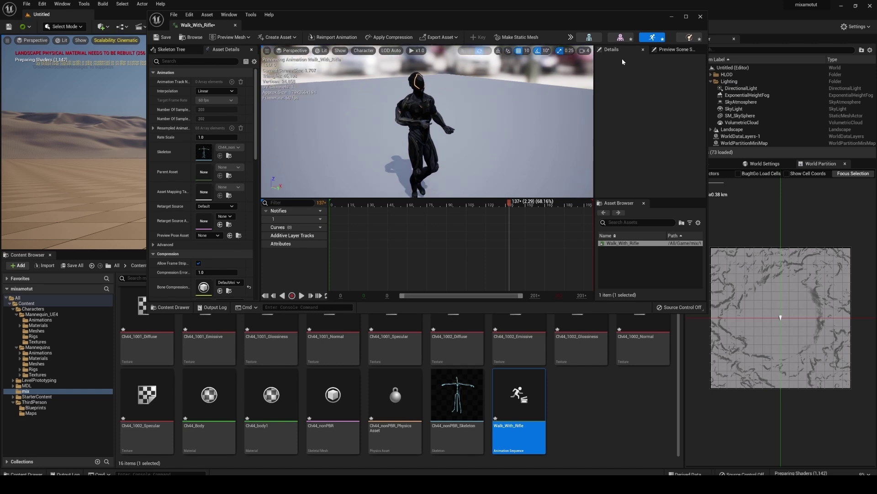
click(580, 421)
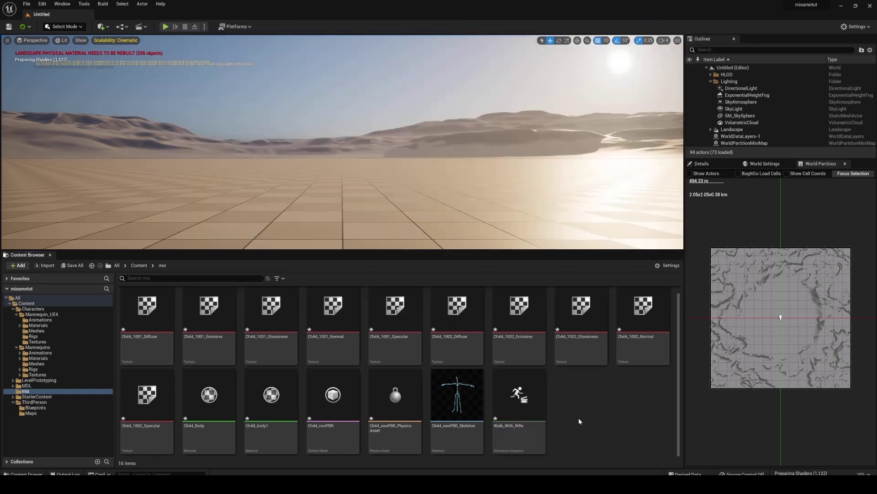
Run Retarget Mixamo Skeleton Asset on Ch44_nonPBR_Skeleton, using SK_Mannequin_Skeleton as the source.
right_click(454, 399)
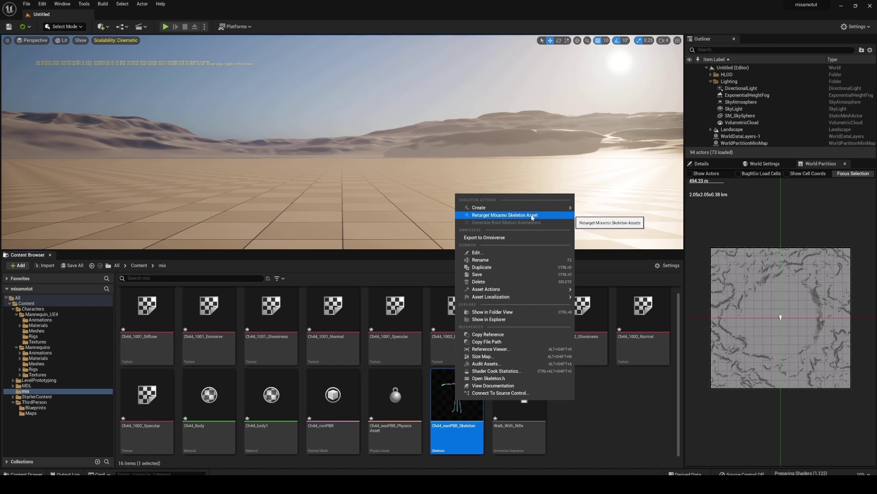
click(510, 217)
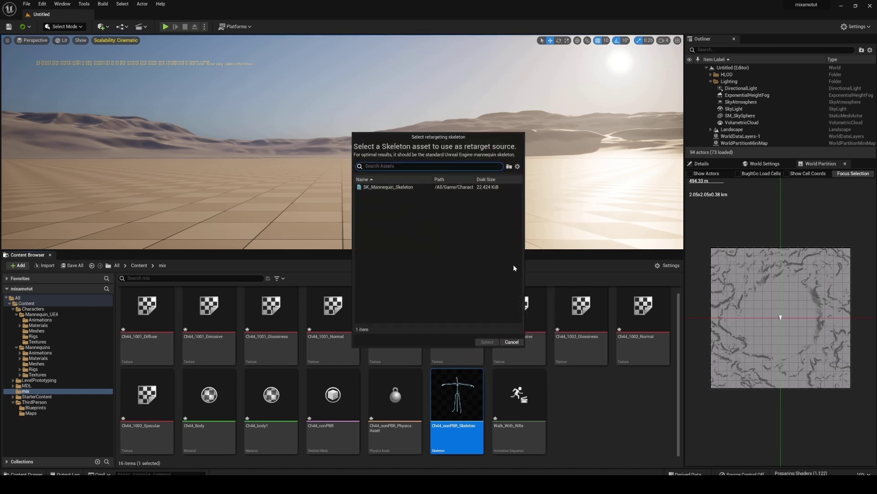
click(400, 187)
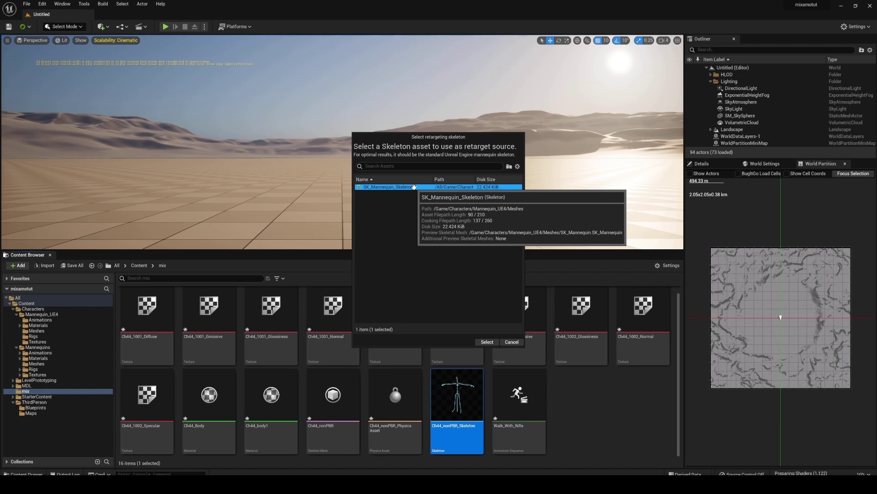
mouse_move(437, 138)
mouse_down()
mouse_move(453, 89)
mouse_move(450, 142)
mouse_up()
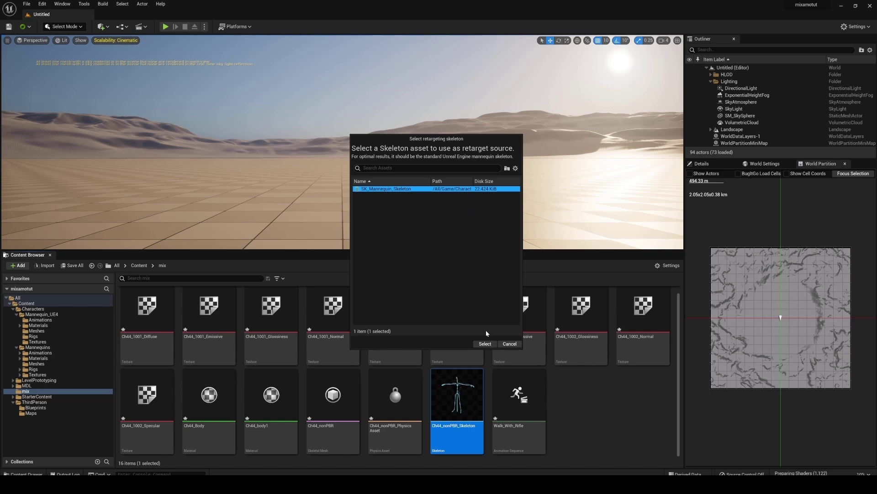
click(485, 343)
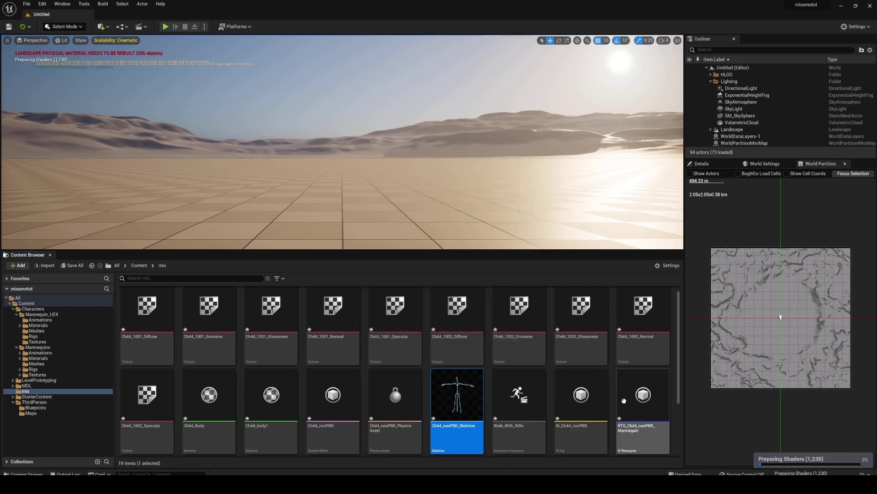
scroll(660, 418, down, 3)
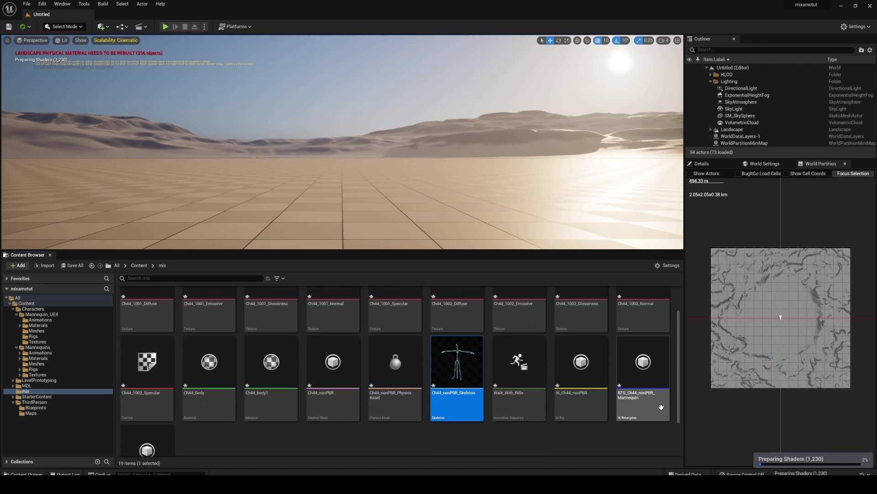
scroll(660, 416, up, 1)
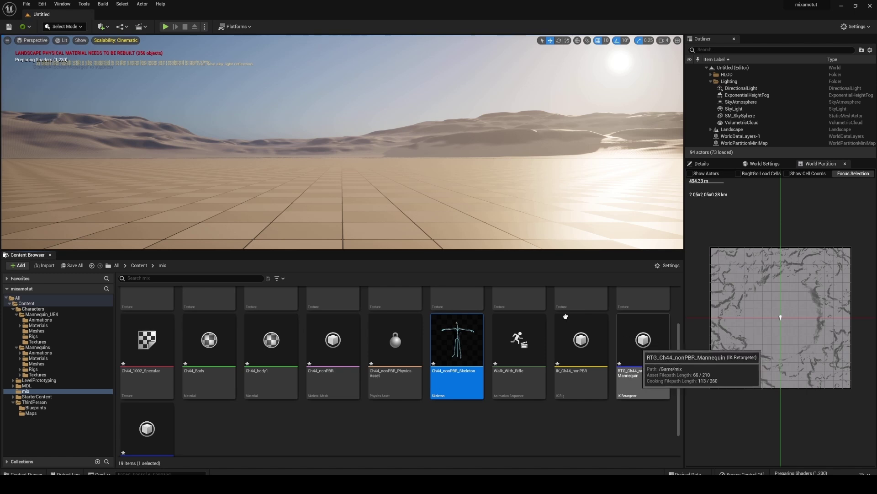
Open RTG_Ch44_nonPBR_Mannequin and maximize the IK Retargeter window to full screen.
click(640, 341)
double_click(641, 340)
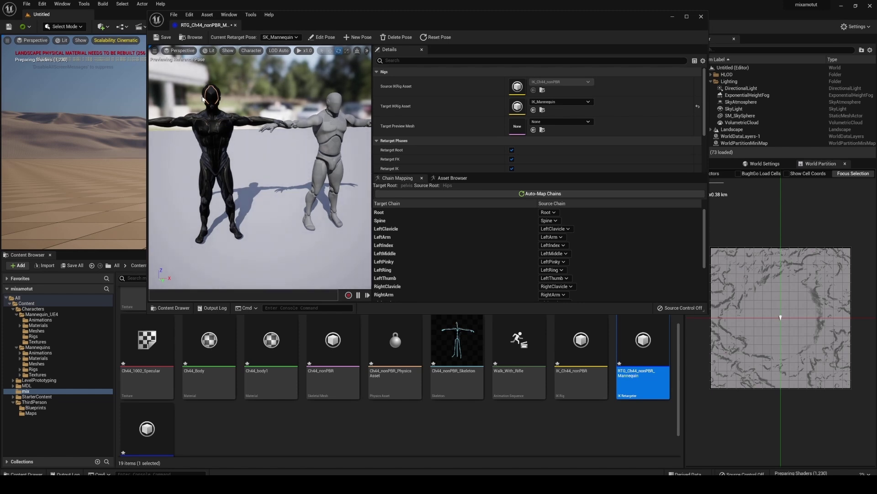
click(687, 17)
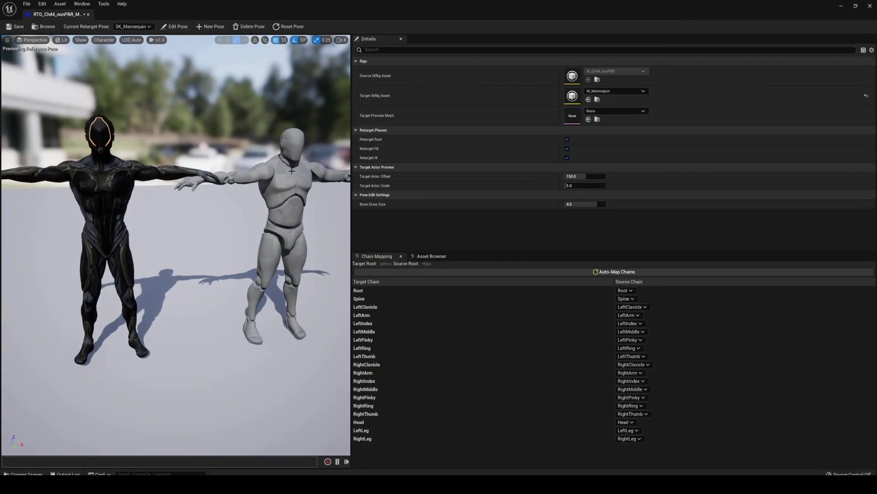
scroll(292, 170, down, 3)
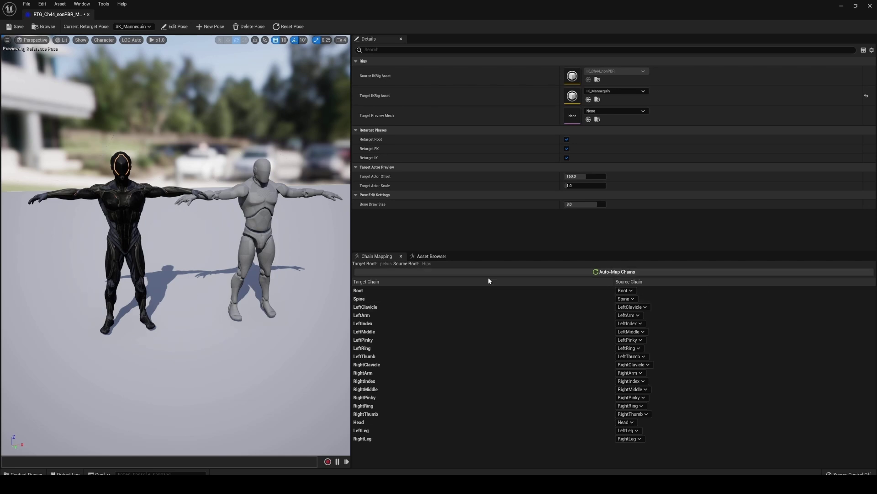
Preview Walk_With_Rifle from the Asset Browser on both characters, pause it, and save the retargeter.
click(432, 257)
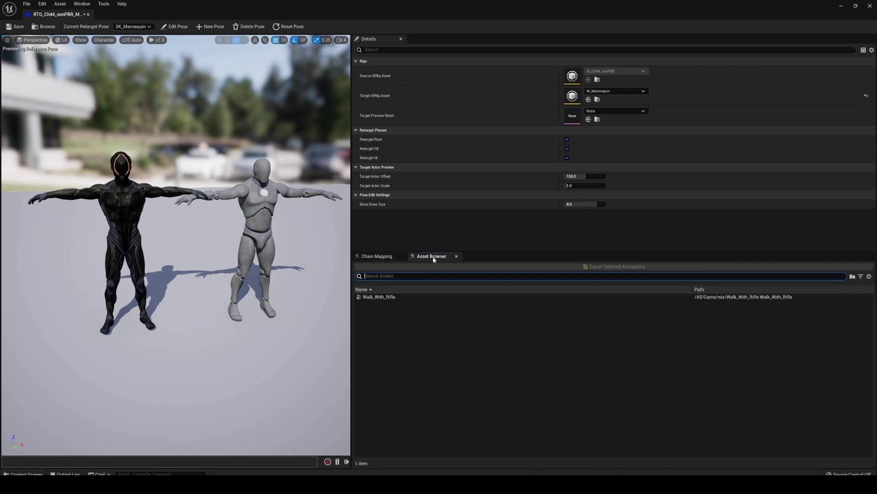
click(425, 297)
scroll(279, 285, down, 5)
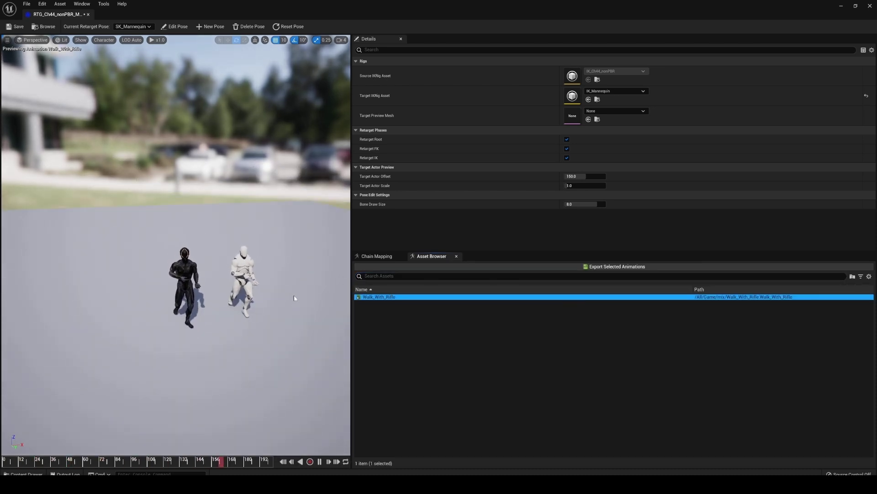
scroll(294, 298, down, 3)
click(320, 461)
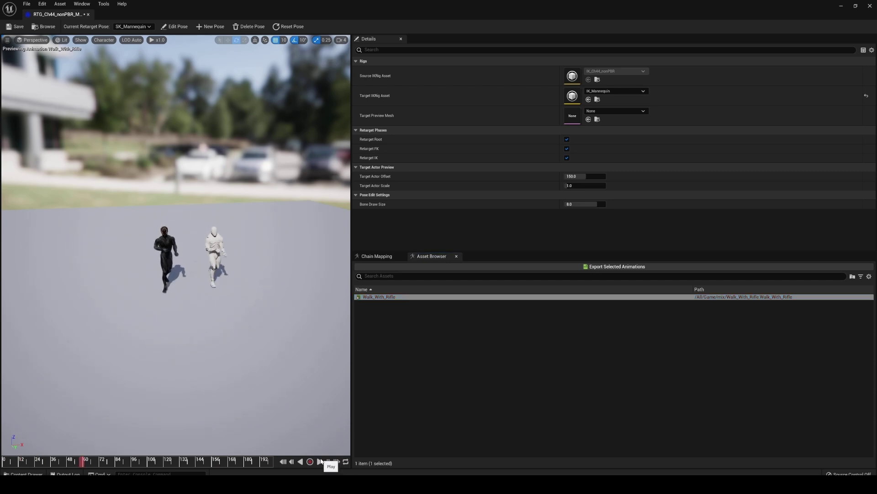
scroll(203, 250, up, 3)
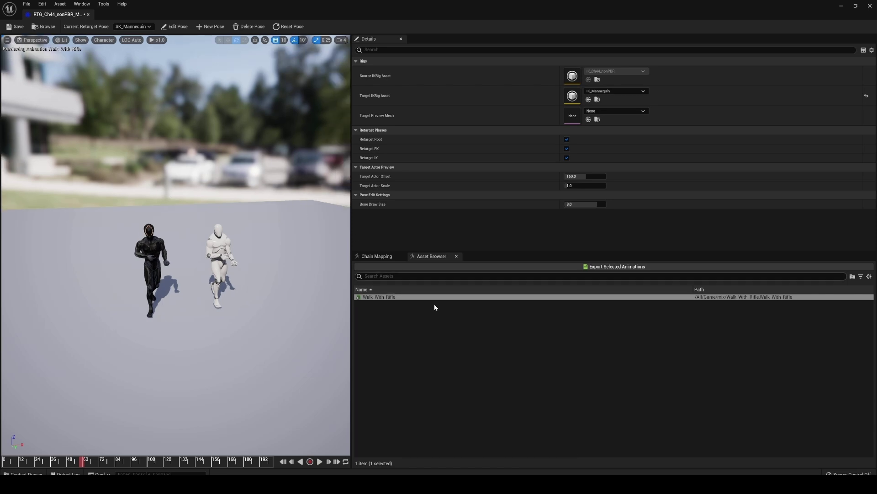
click(10, 27)
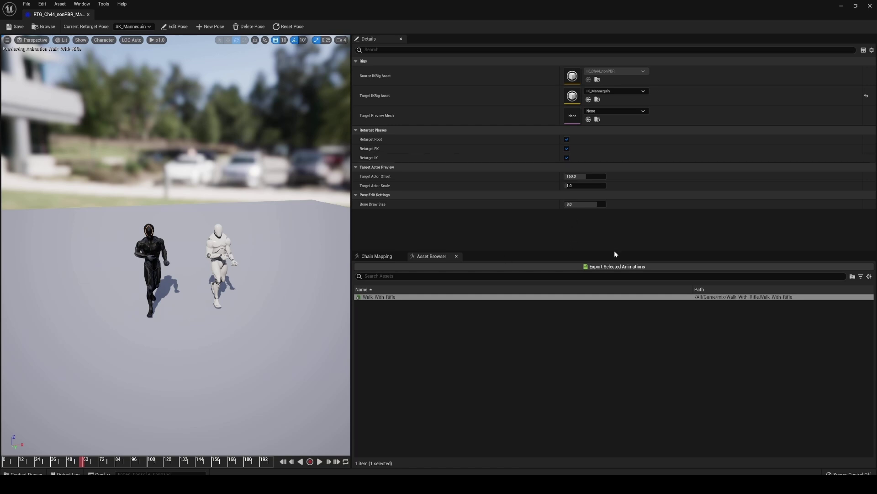
Export the selected animation into a new Content subfolder named 'ue4retargeted'.
click(615, 266)
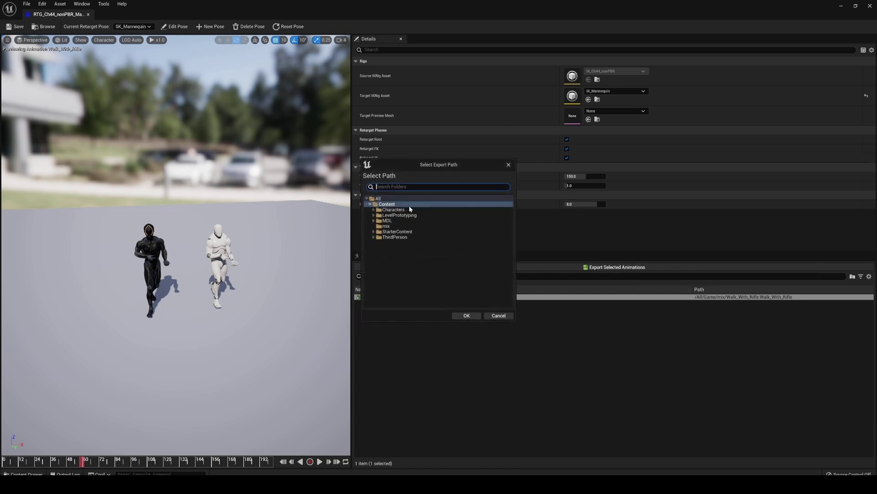
click(390, 215)
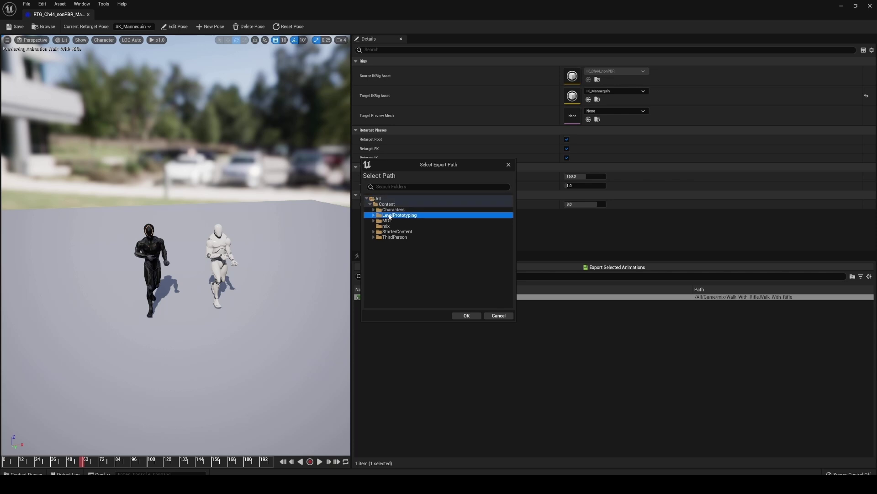
right_click(386, 203)
click(427, 223)
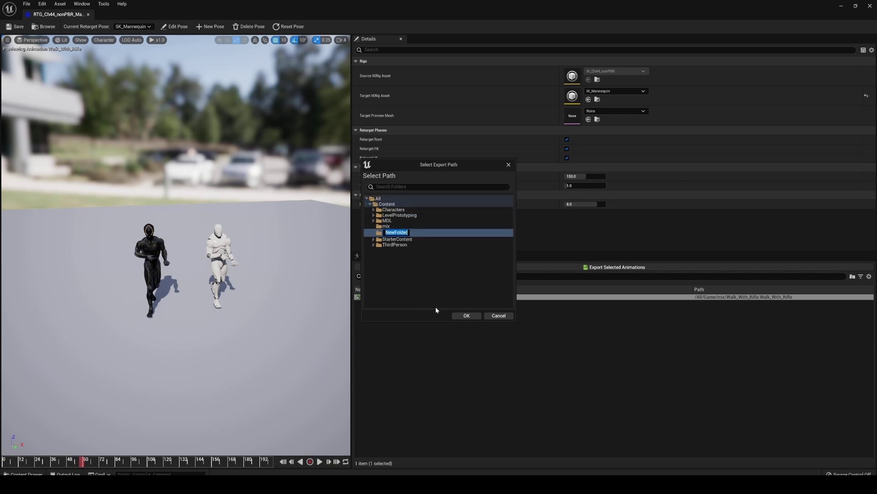
text(ue4retargeted)
key(Return)
click(459, 316)
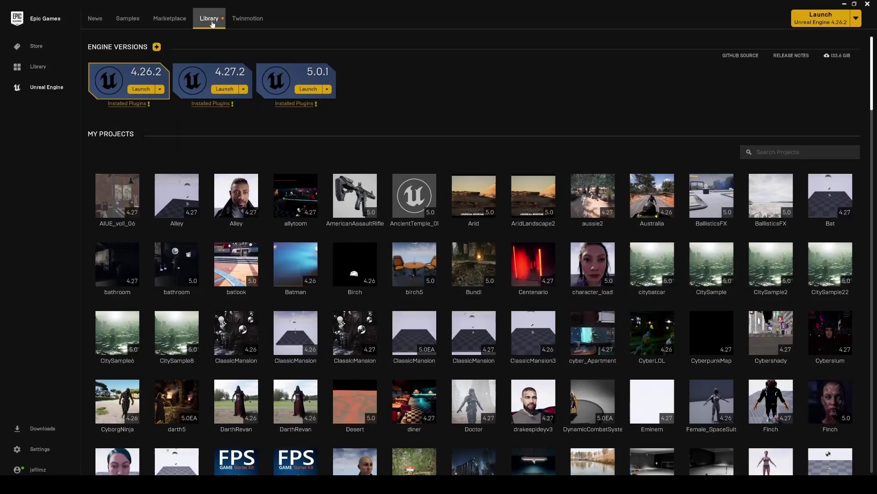
Filter the Vault list to show only Characters assets.
scroll(870, 137, down, 15)
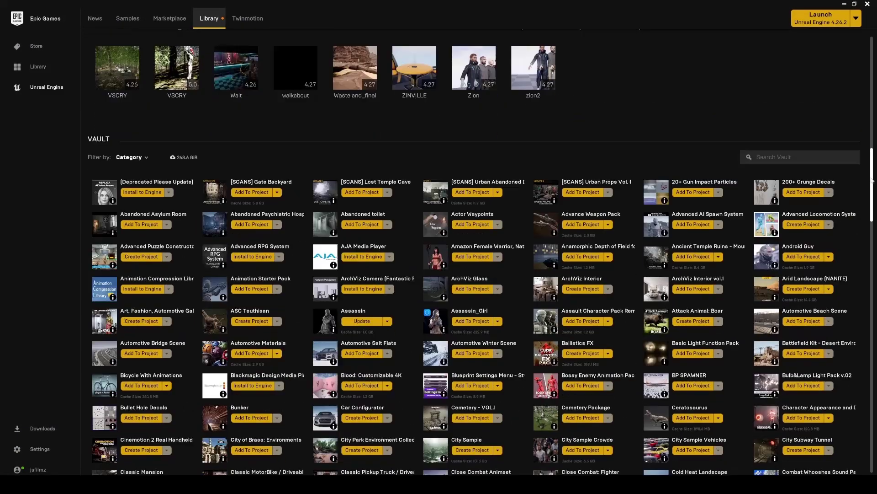
scroll(871, 180, down, 1)
click(129, 100)
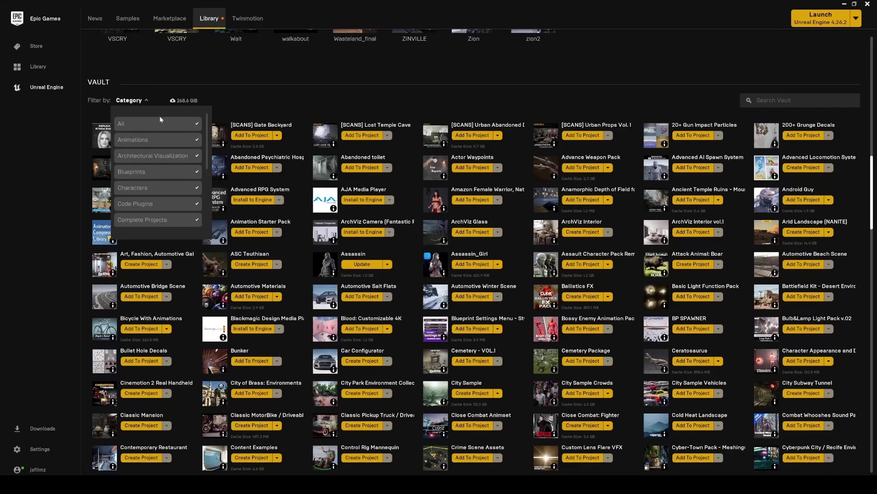
click(136, 125)
click(140, 187)
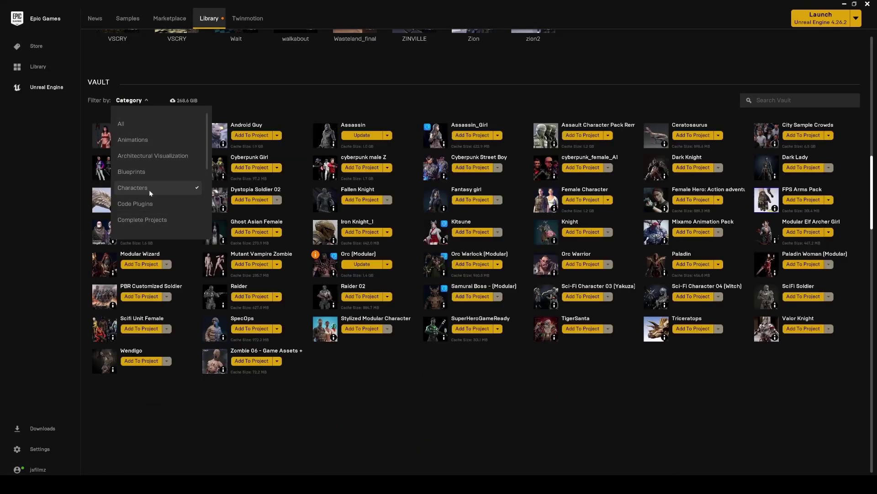
Add Cyberpunk Girl and SuperHeroGameReady to the mixamotut project, then minimize the launcher.
click(247, 167)
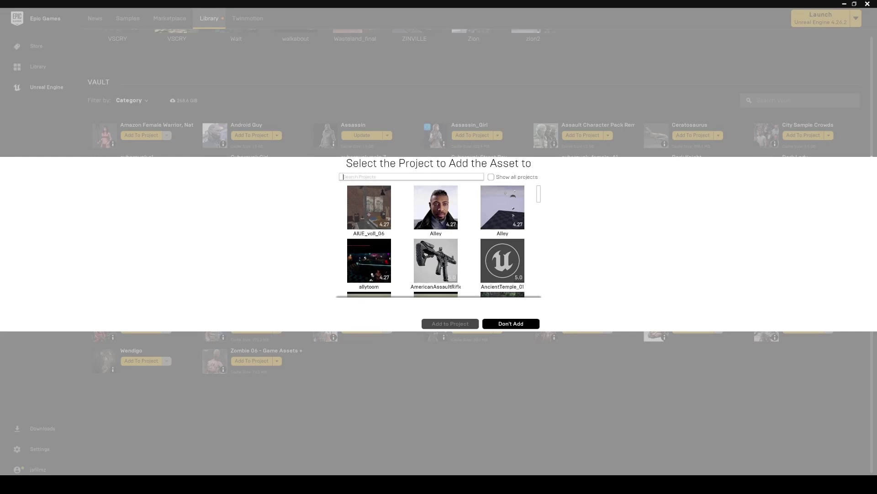
text(mix)
click(370, 203)
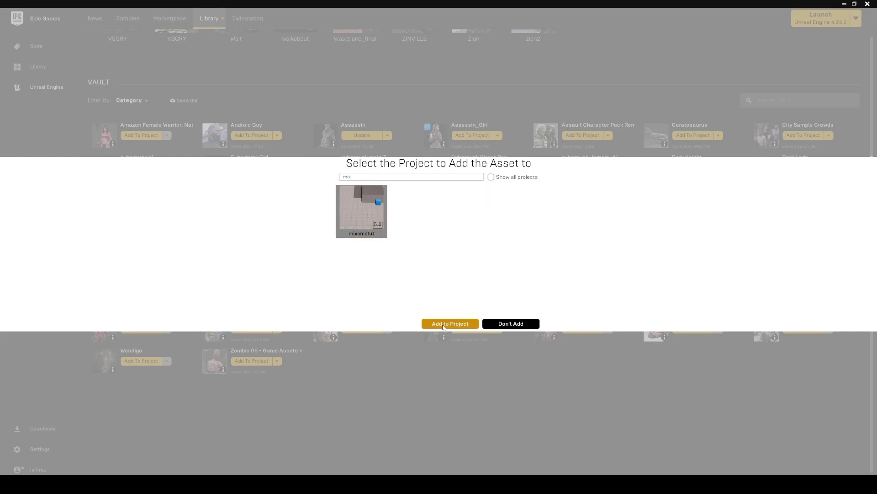
click(450, 323)
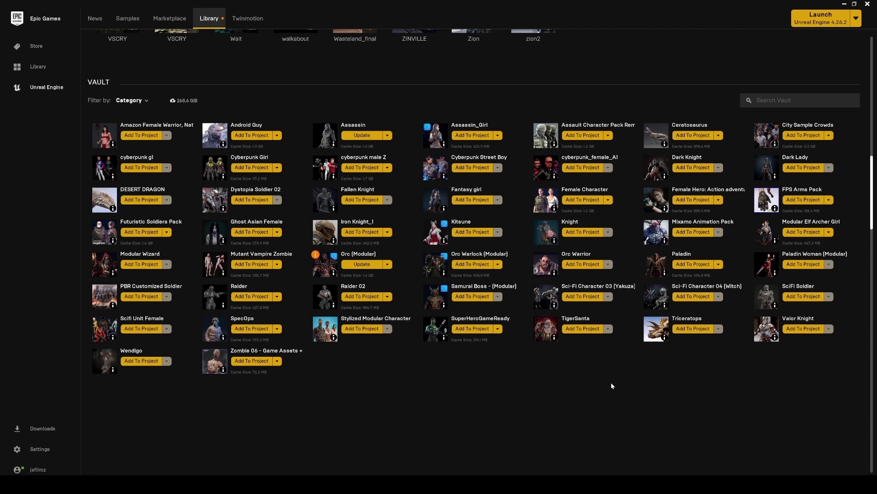
click(473, 328)
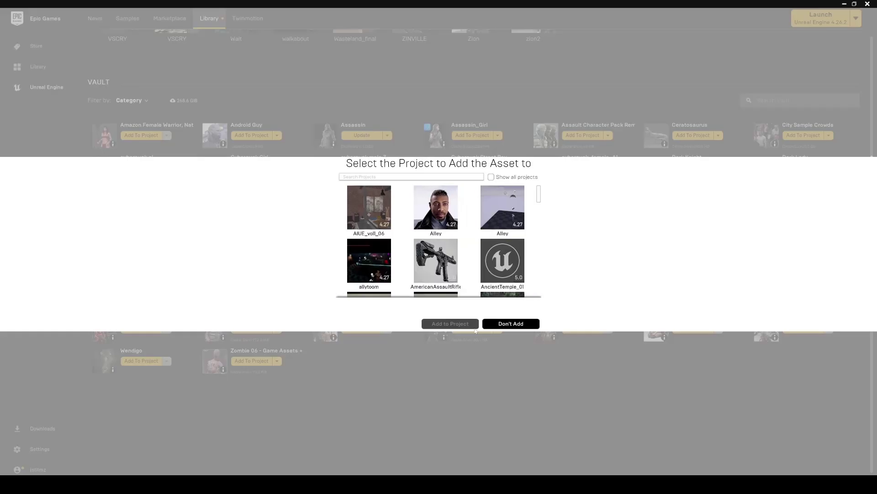
text(test)
click(360, 215)
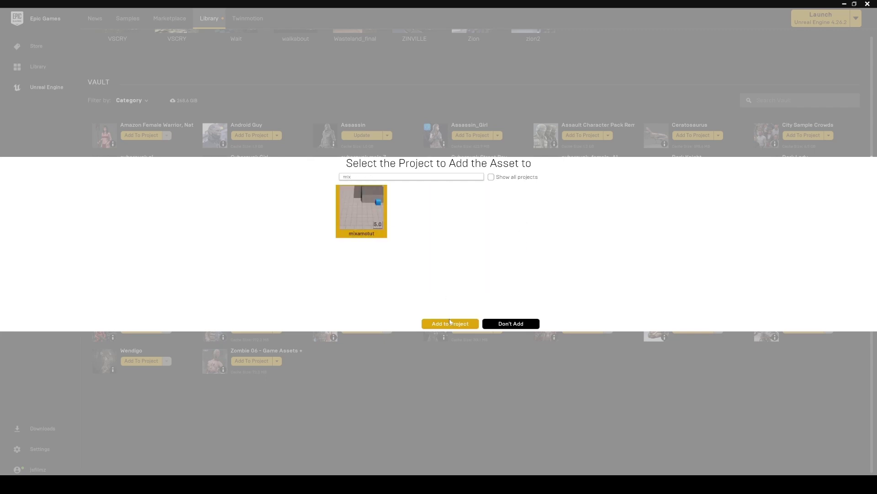
click(450, 325)
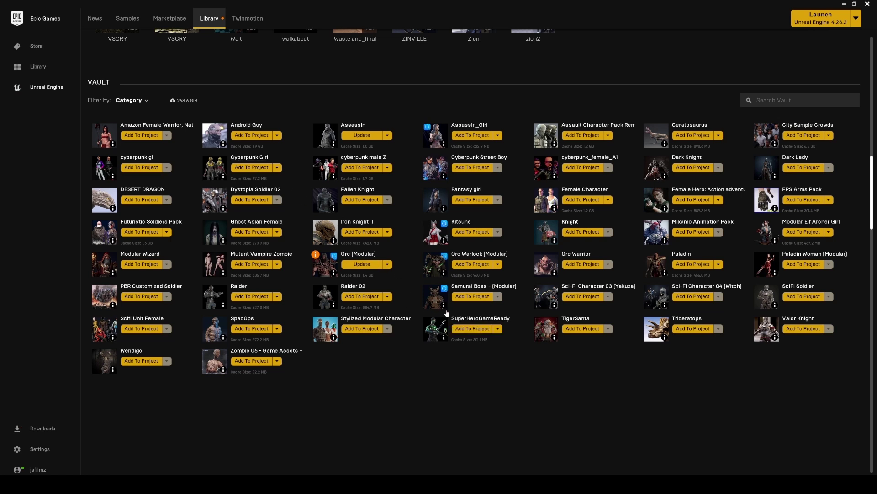
click(844, 4)
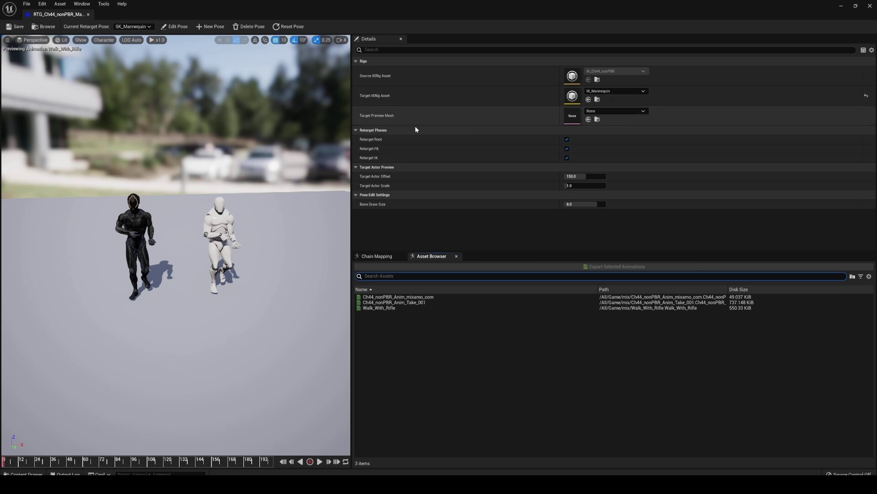
Set the target preview mesh to SK_CyberpunkGirl and export Walk_With_Rifle into Content.
click(608, 111)
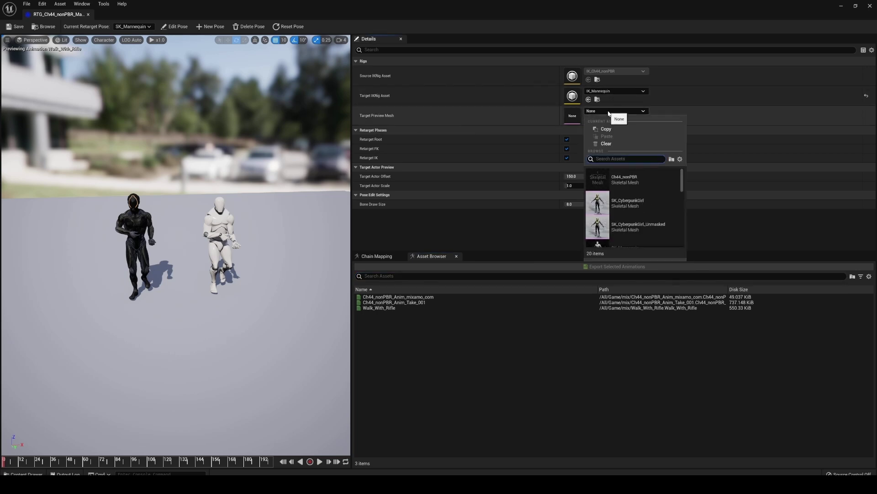
click(633, 201)
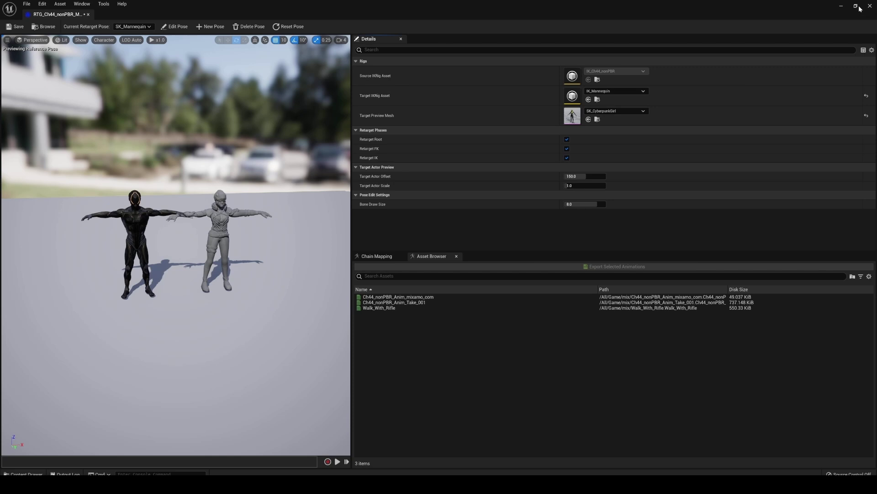
click(415, 307)
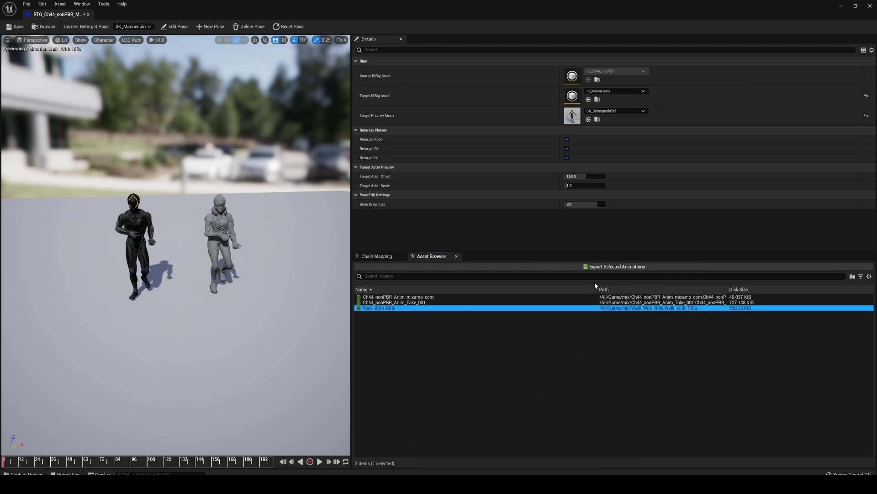
click(609, 268)
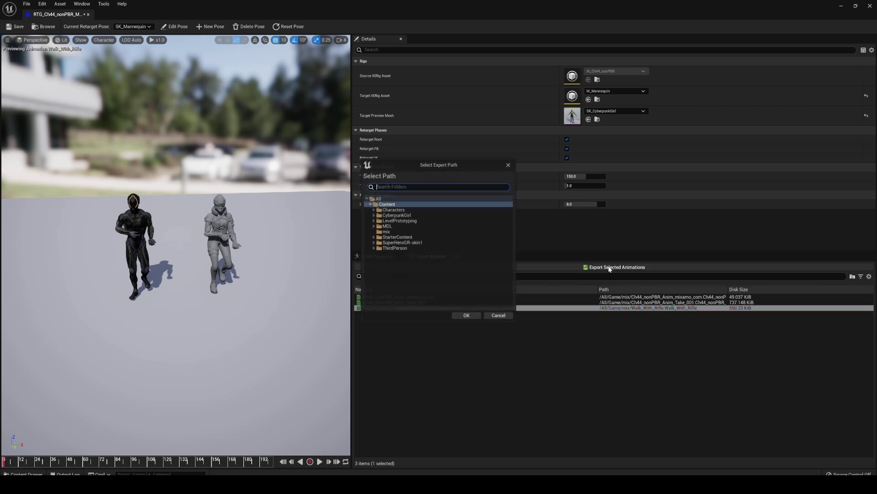
click(466, 316)
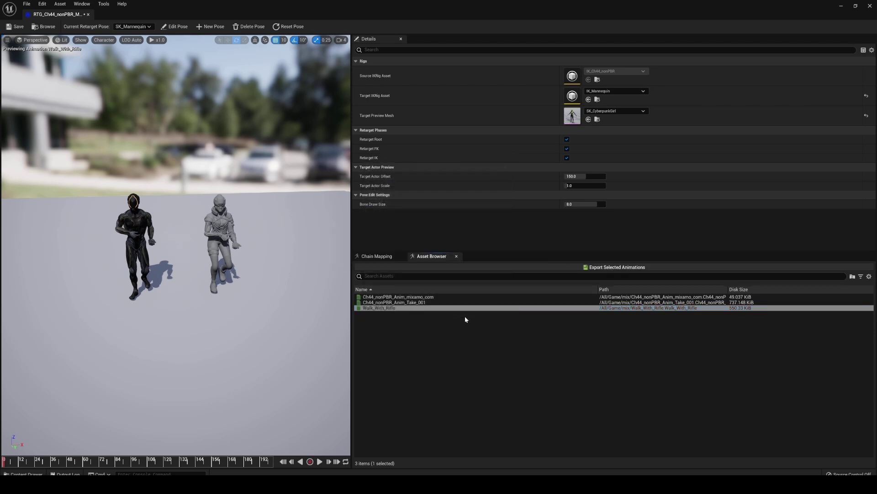
click(842, 6)
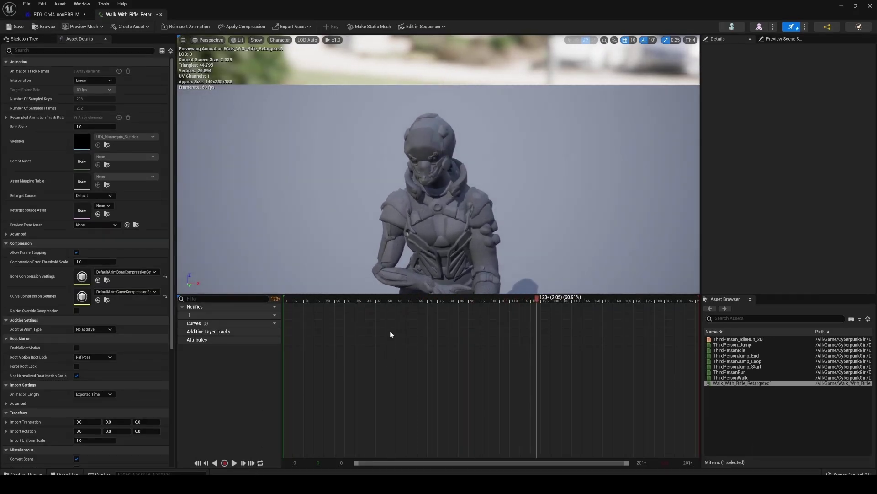
Pull the view back to see the whole cyberpunk character walking, then close the animation editor.
mouse_move(446, 227)
mouse_down()
mouse_move(441, 272)
mouse_move(453, 234)
mouse_up()
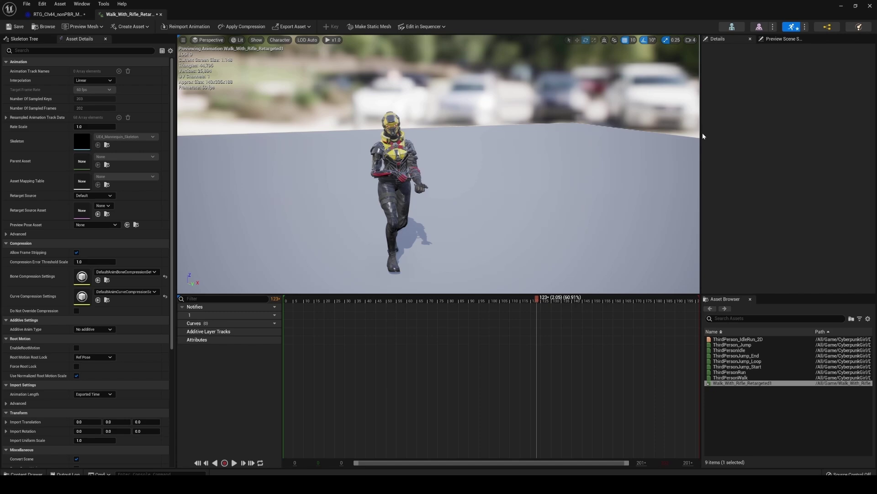
click(870, 6)
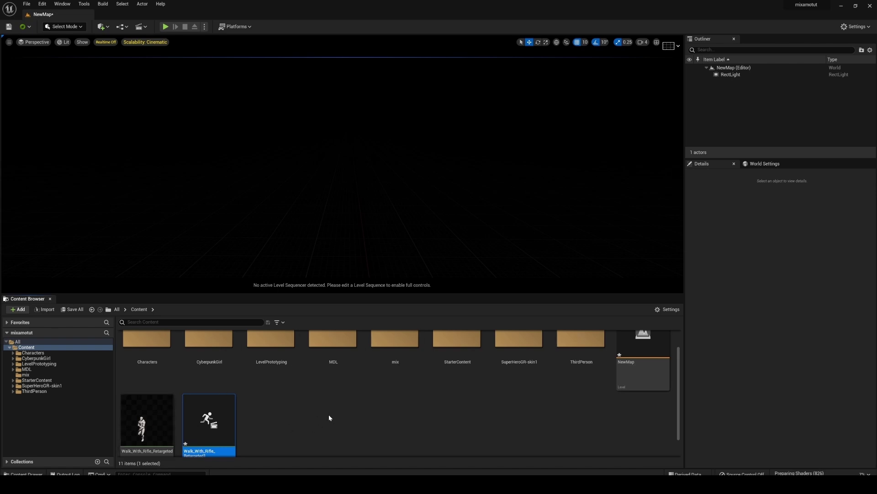
Navigate back to the mix folder and open the RTG_Ch44_nonPBR_Mannequin retargeter.
scroll(328, 414, up, 1)
scroll(339, 435, up, 1)
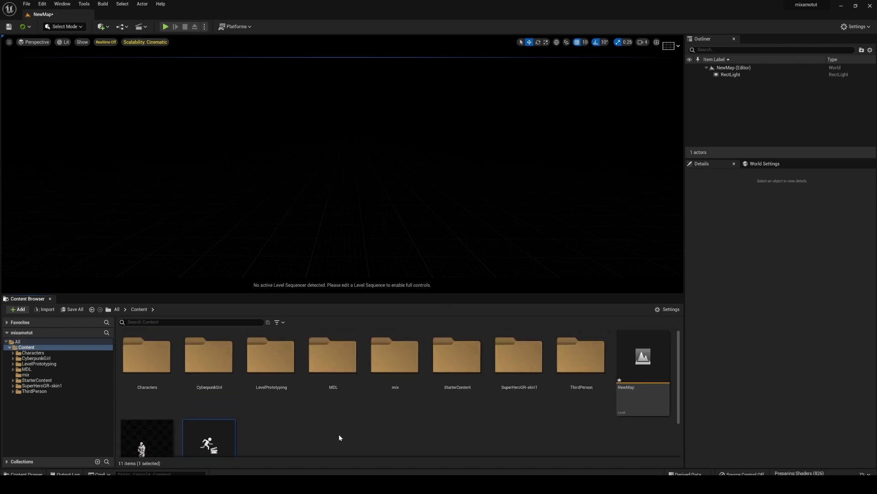
double_click(147, 361)
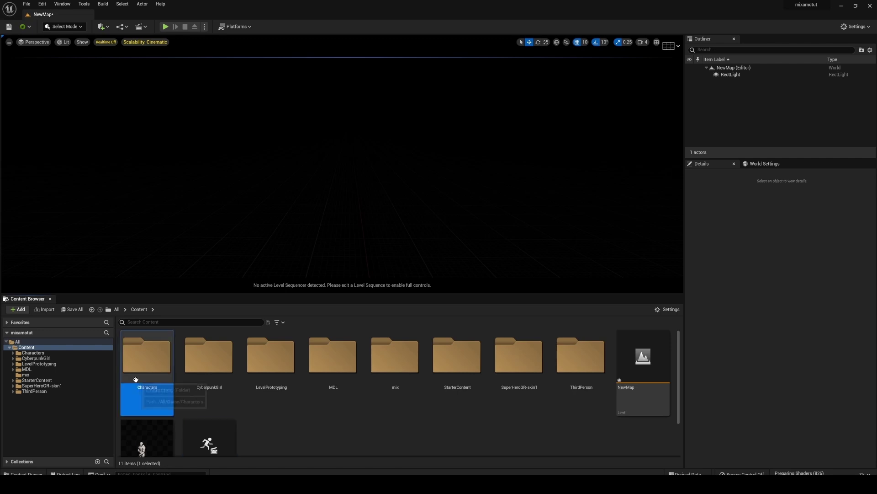
double_click(150, 366)
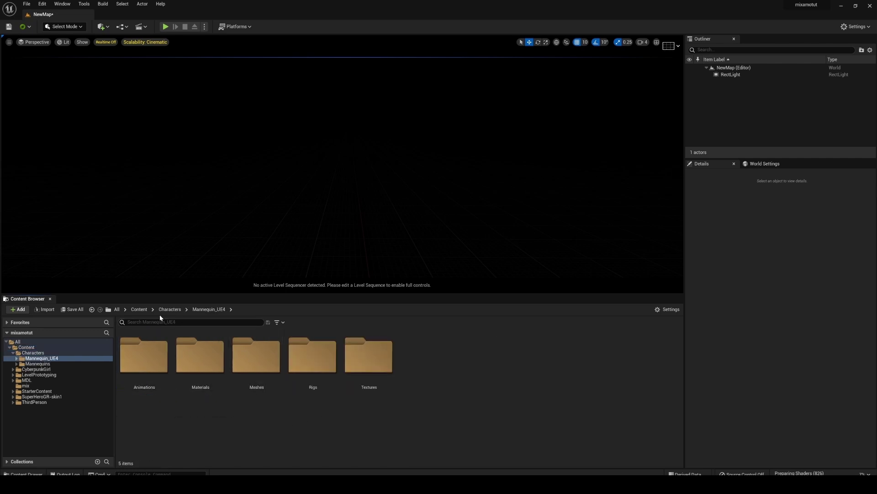
click(139, 309)
double_click(414, 402)
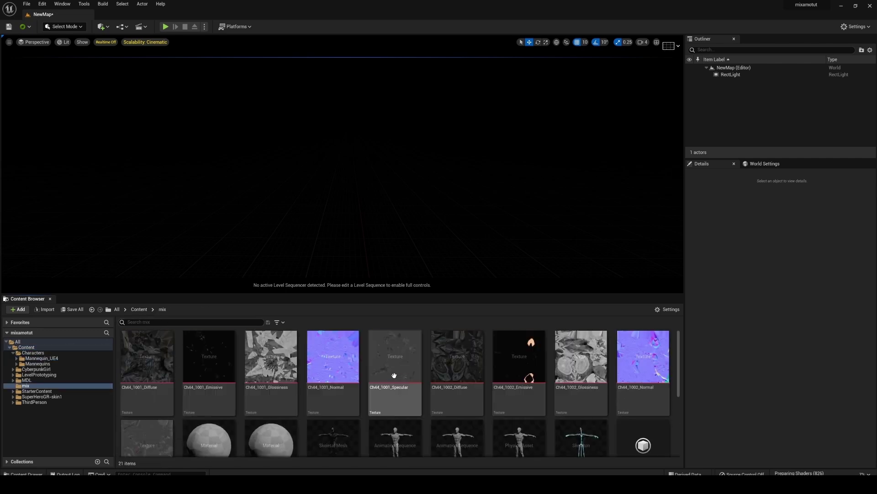
scroll(400, 393, down, 3)
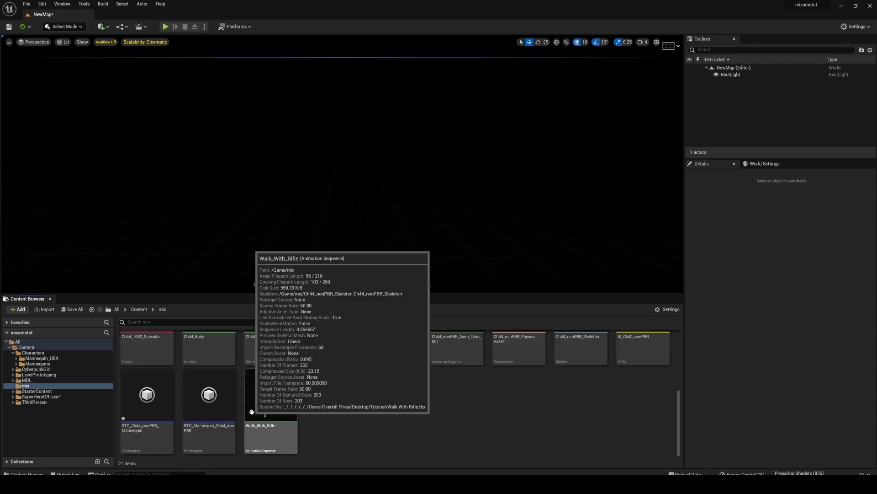
double_click(146, 407)
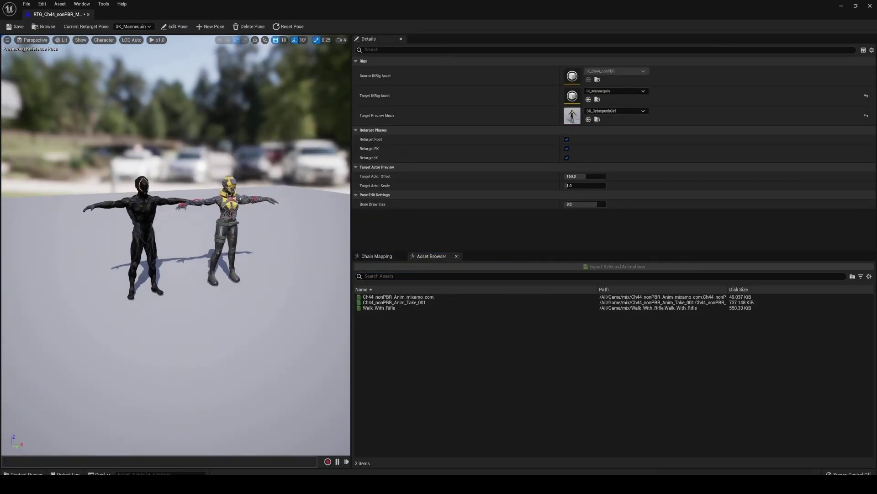
Set the target preview mesh to SK_SuperHeroGR-skin1, preview Walk_With_Rifle, and start exporting it.
click(622, 111)
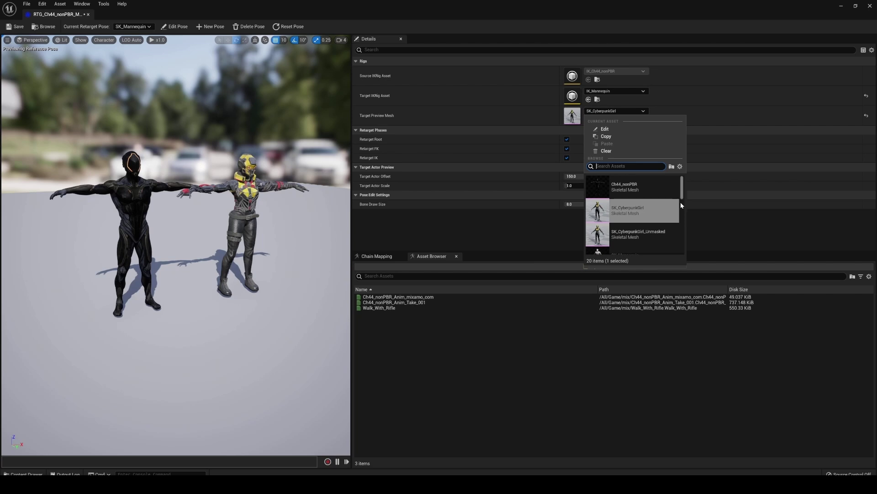
drag(684, 194, 679, 237)
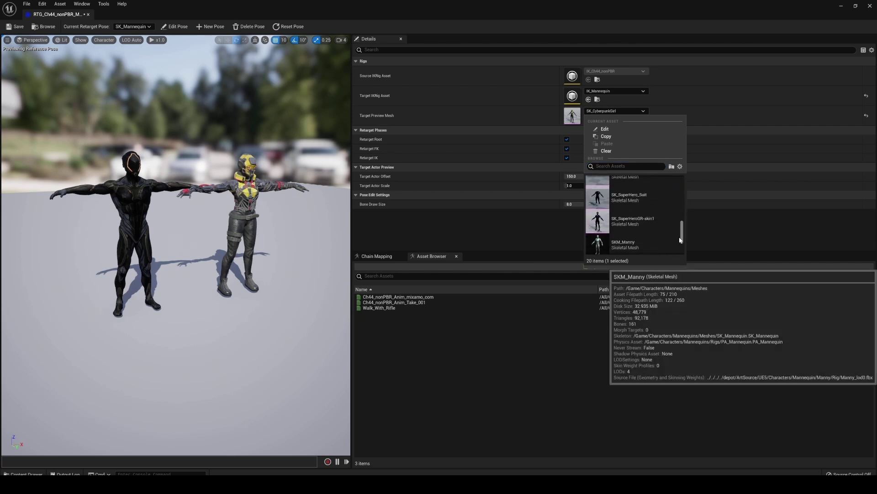
click(641, 224)
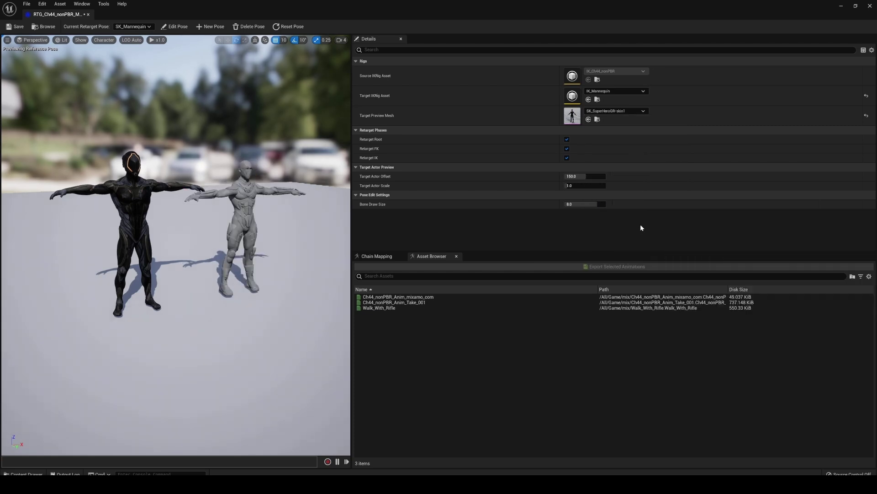
click(381, 307)
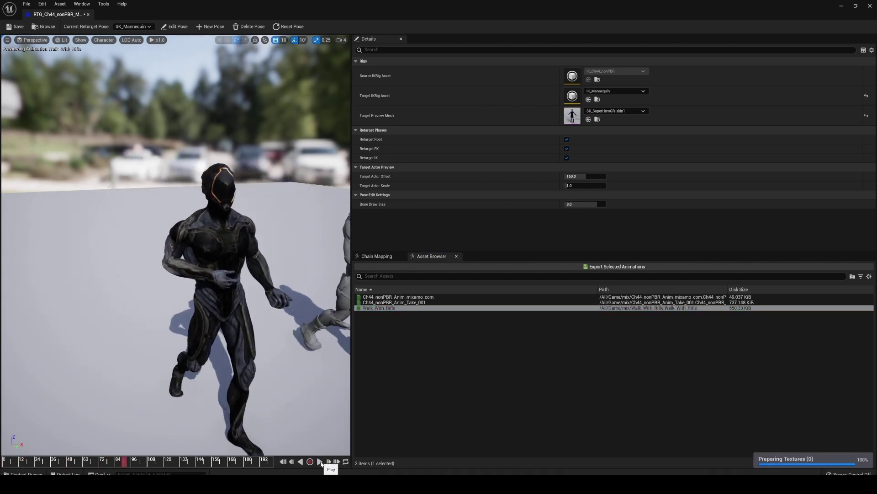
mouse_move(271, 274)
mouse_down()
mouse_move(206, 292)
mouse_move(271, 274)
mouse_up()
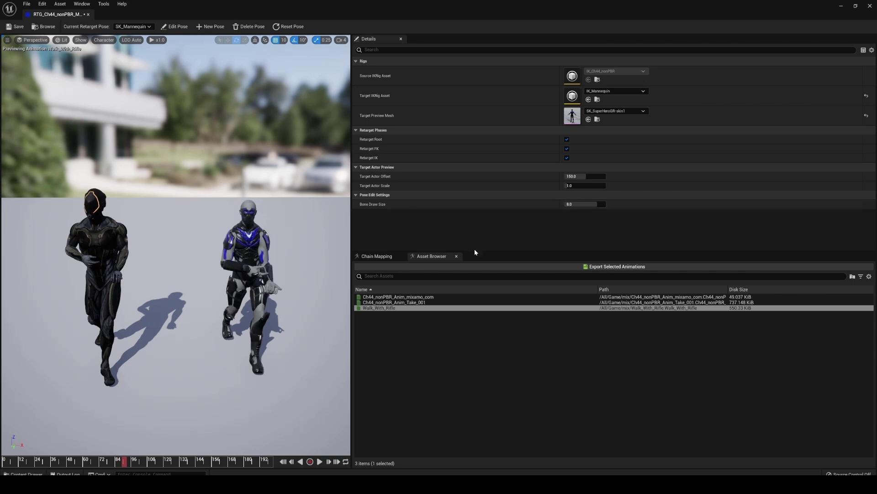
click(616, 266)
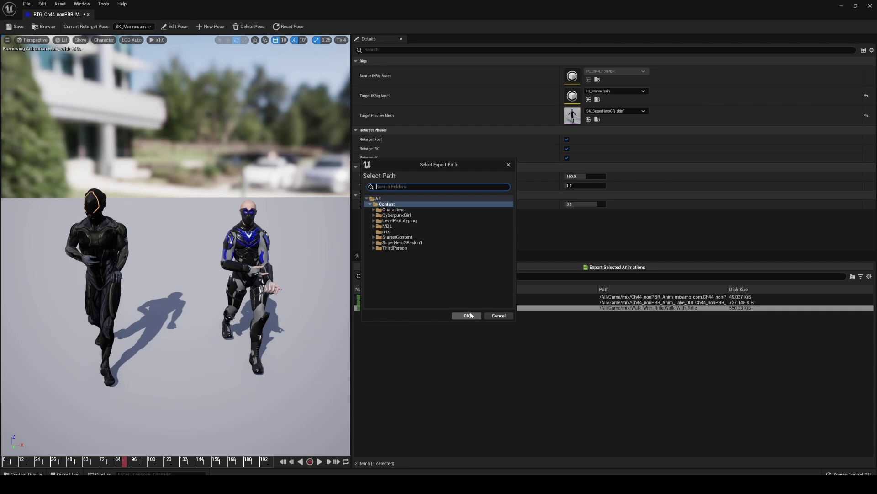
Export to Content and place Walk_With_Rifle_Retargeted1 in NewMap, rotated toward the camera.
click(471, 316)
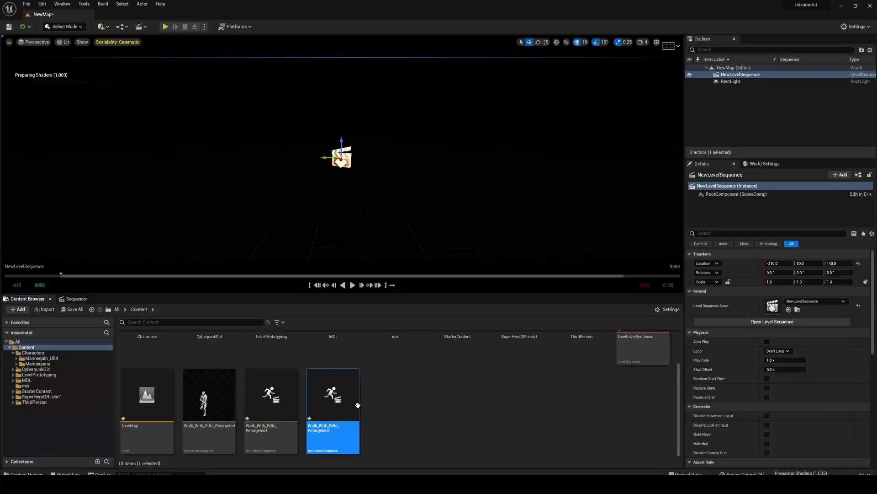
drag(271, 398, 393, 240)
key(e)
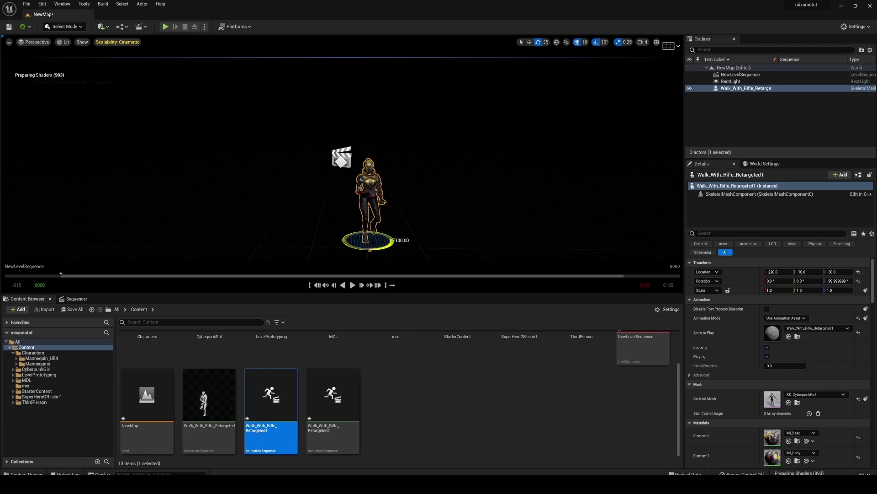
Place Walk_With_Rifle_Retargeted2 at the origin and move it along Y beside the first character.
drag(333, 397, 429, 249)
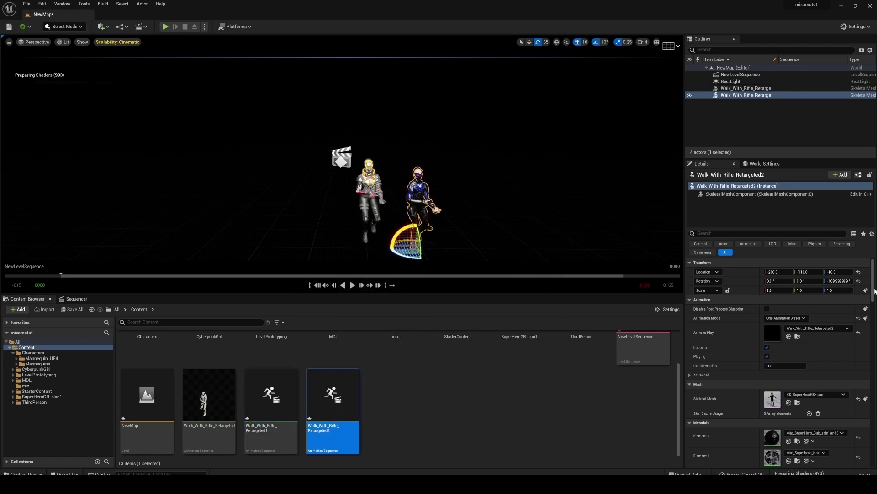
click(859, 272)
key(w)
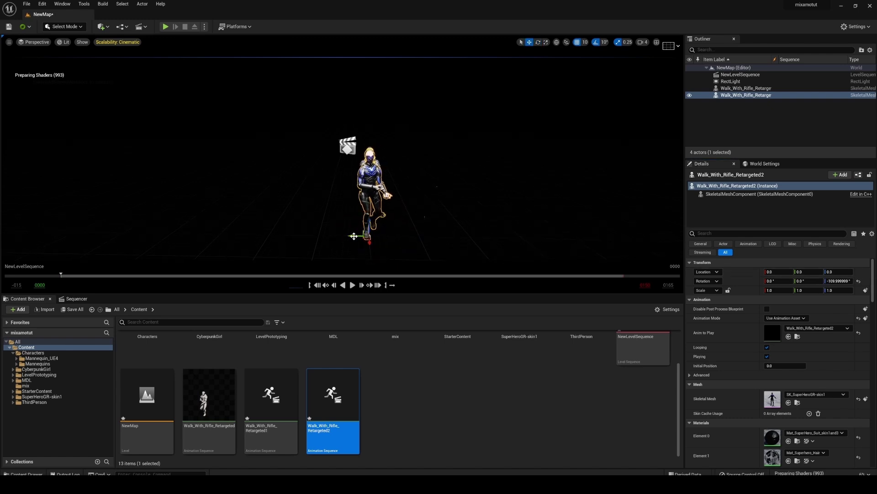
drag(353, 236, 402, 237)
scroll(402, 237, up, 5)
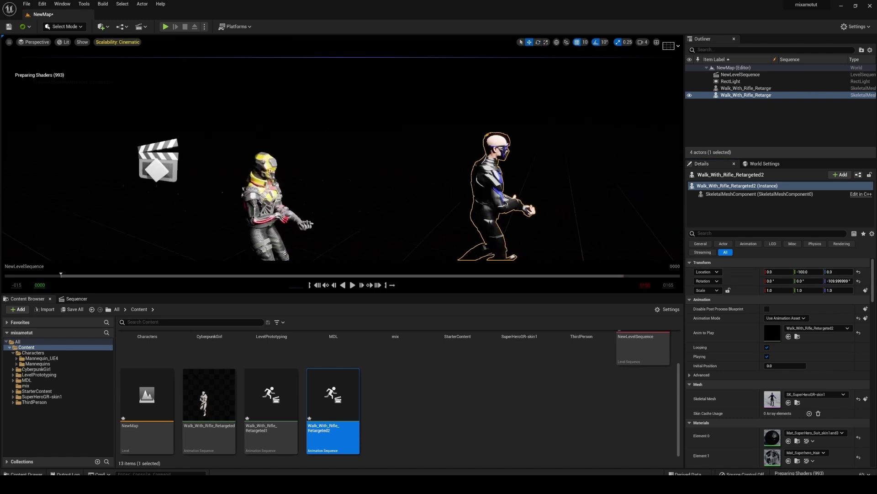
right_drag(402, 237, 384, 220)
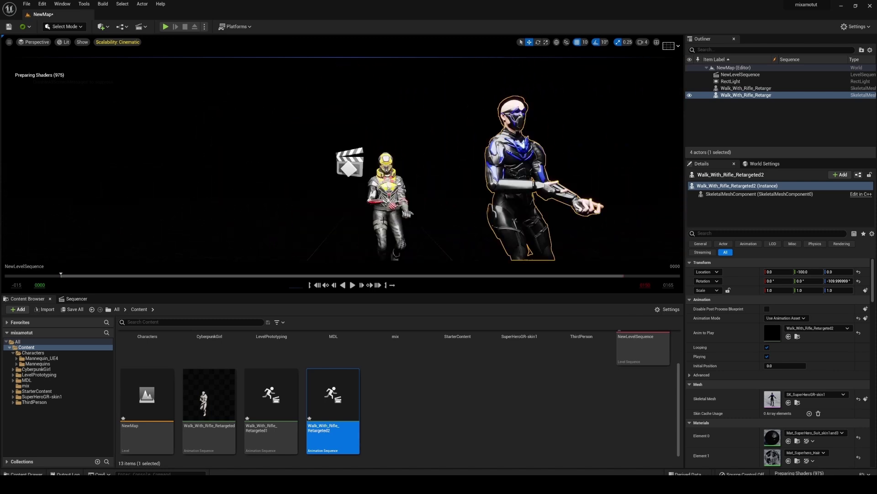